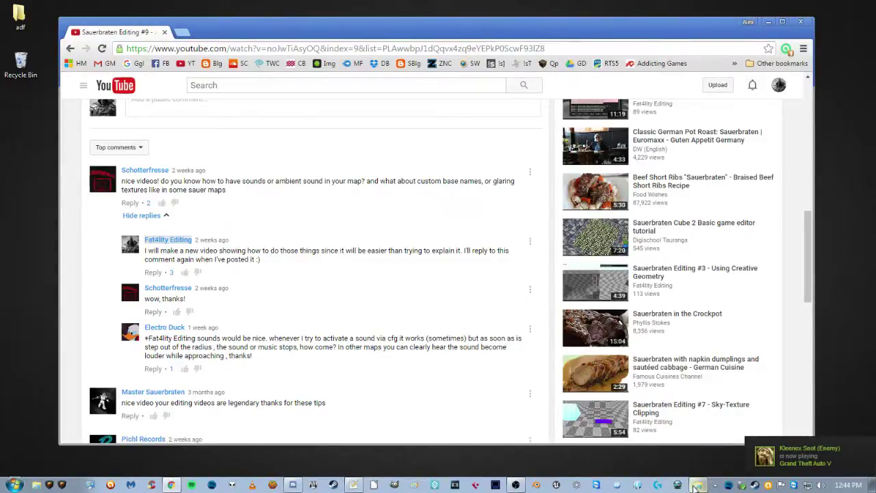
Open the packages/sounds folder inside SauerVanilla in the file explorer and check the contents of its aard subfolder.
click(696, 485)
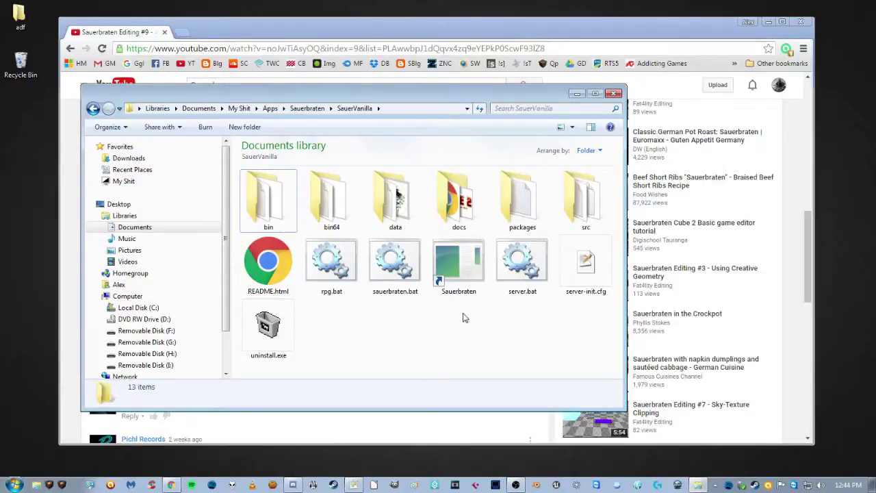
double_click(519, 209)
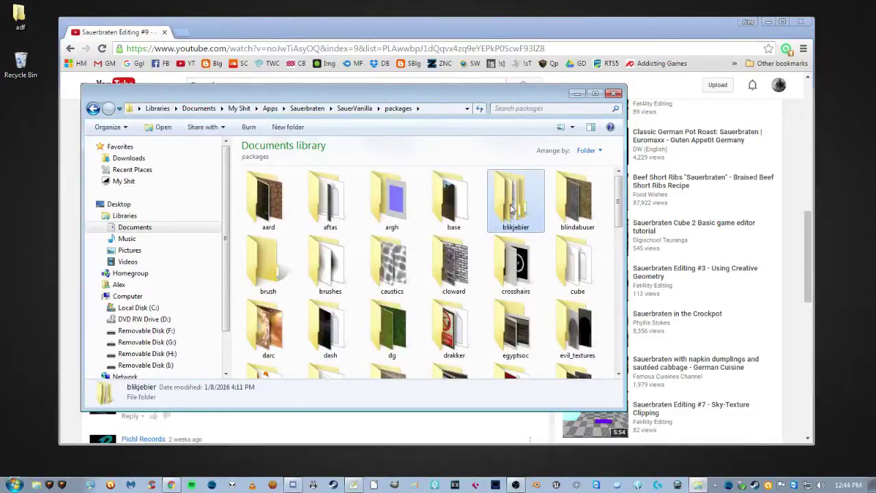
scroll(510, 209, down, 5)
double_click(516, 264)
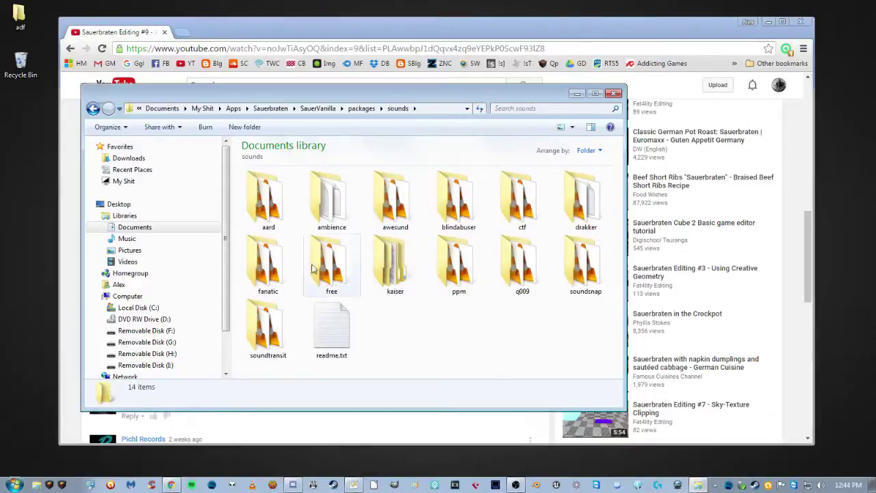
double_click(290, 195)
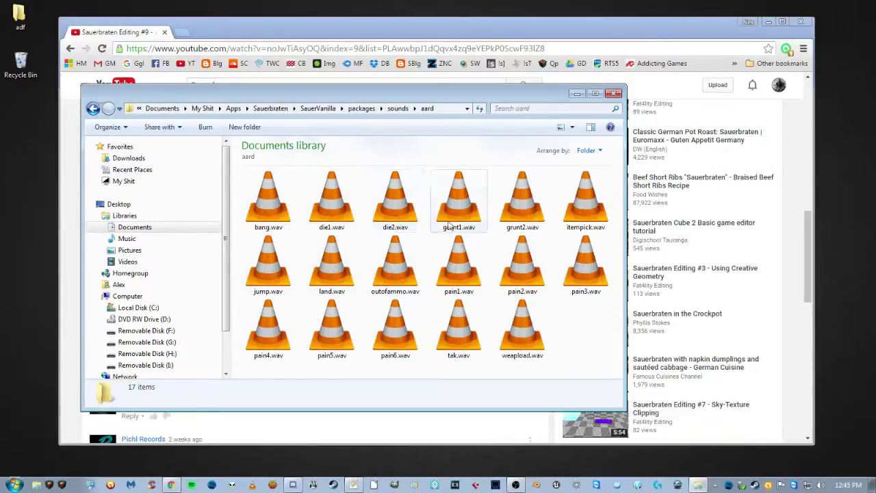
click(93, 109)
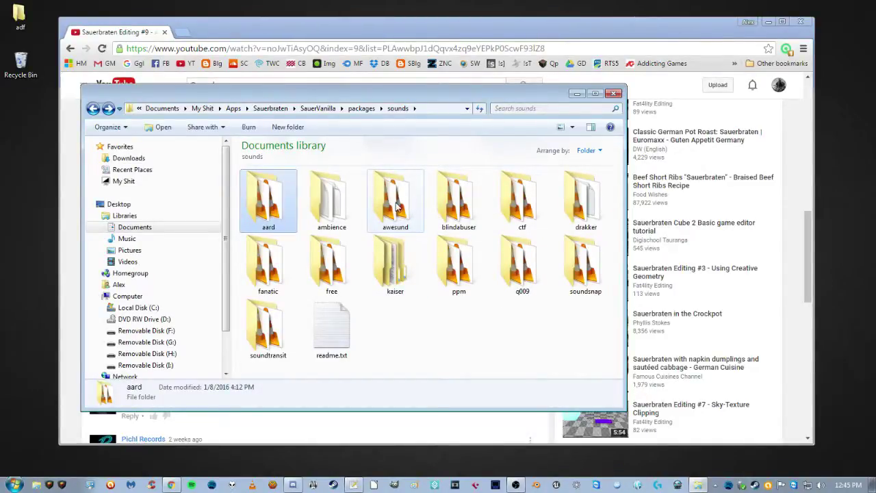
Preview the rain.ogg sound from the blindabuser folder, stop playback and close the media player.
double_click(457, 202)
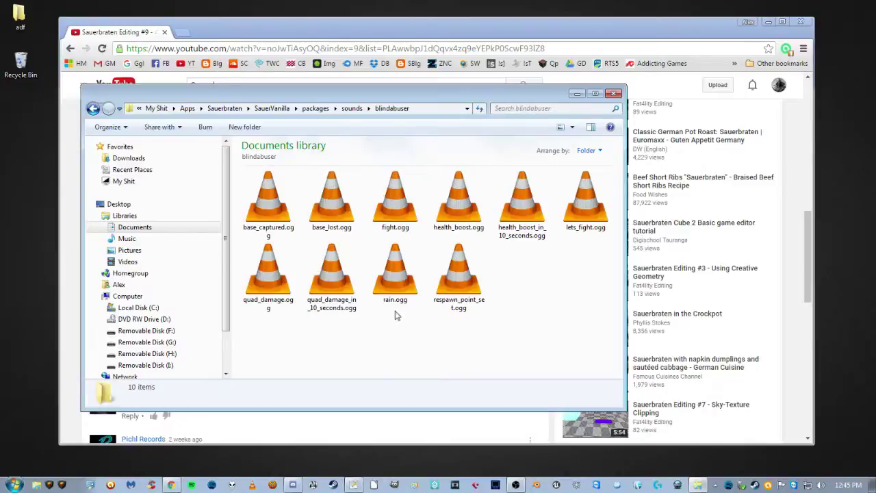
double_click(397, 274)
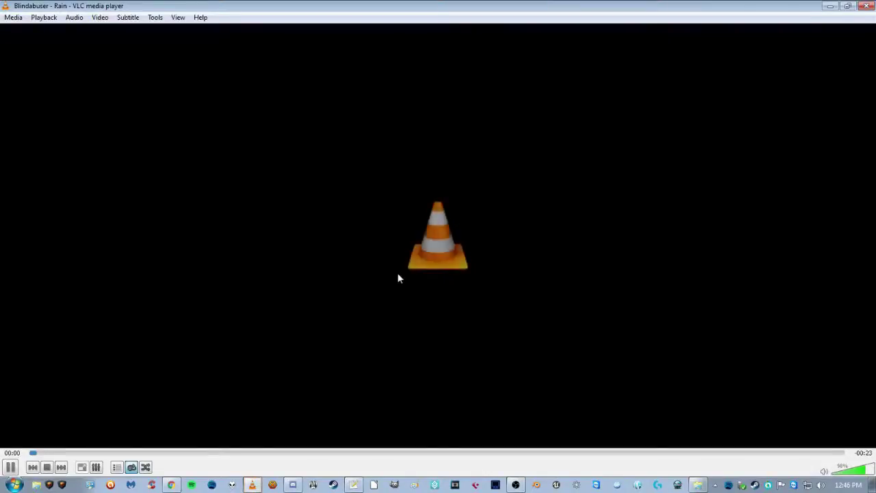
click(10, 467)
click(866, 6)
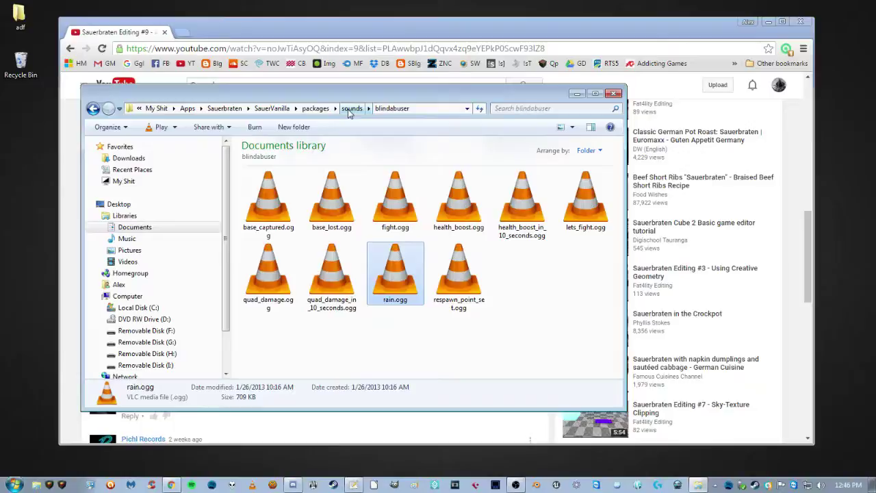
Reopen the blindabuser folder from sounds and note the relative path blindabuser/rain.ogg in Notepad++.
click(352, 108)
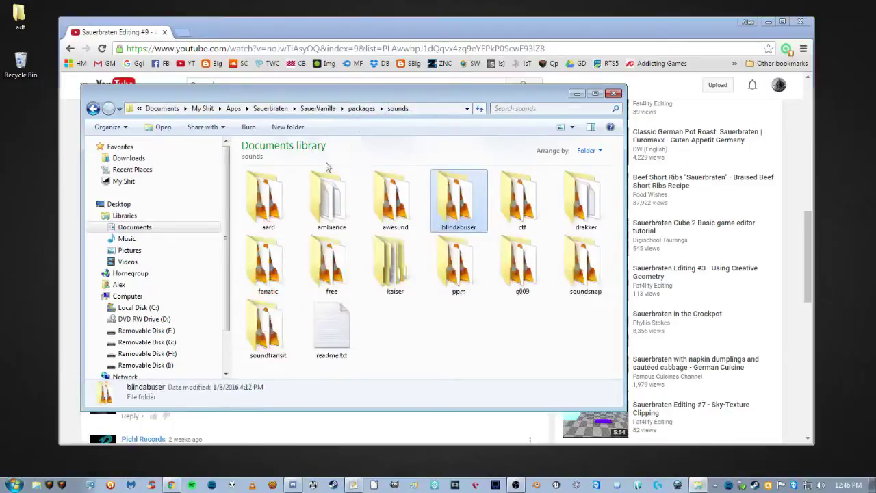
double_click(453, 208)
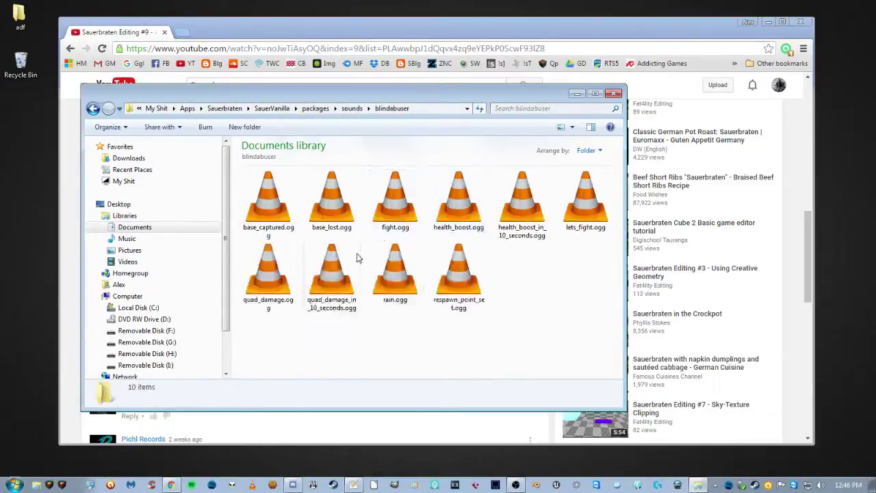
click(354, 486)
text(blindabuser/)
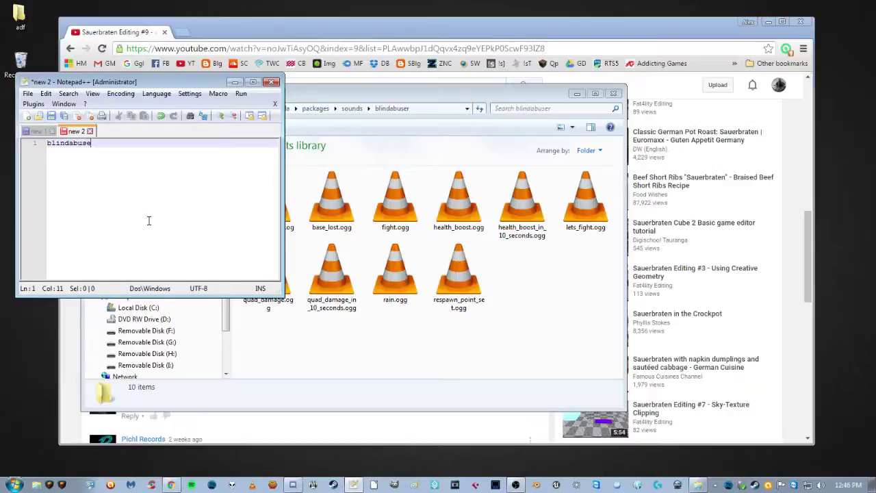
text(rain.ogg)
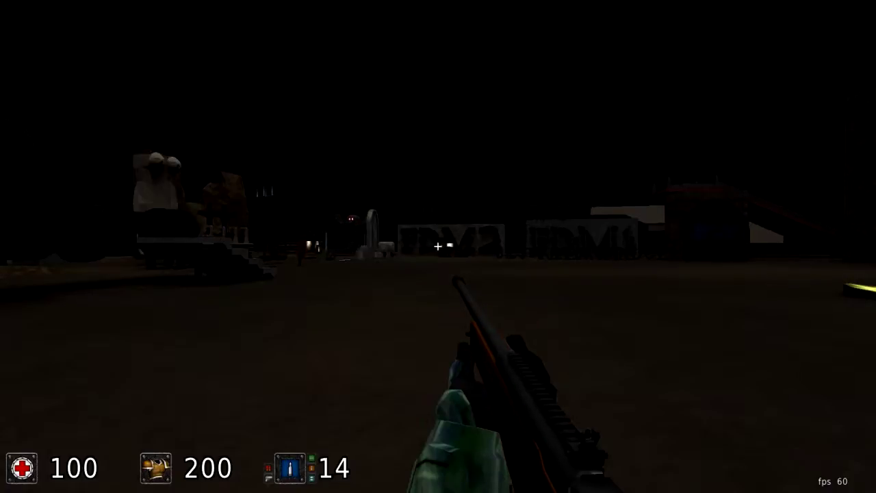
Add the line mapsound "blindabuser/rain.ogg" 150 1 to the map's cfg in Sauerbraten's editing menu, save it and return to the game.
key(Escape)
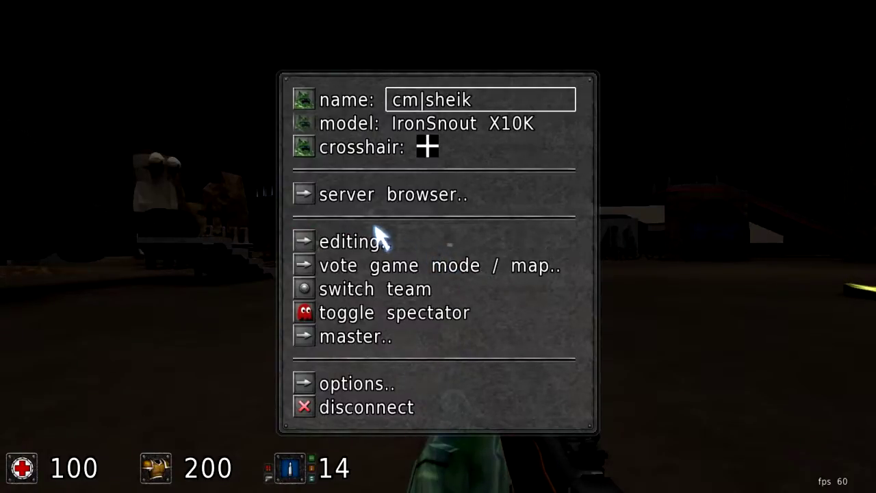
click(356, 240)
mouse_move(720, 58)
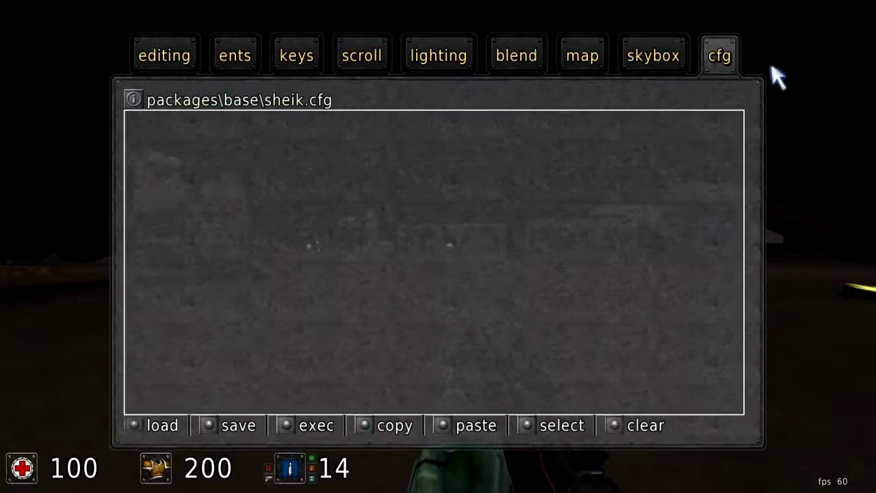
click(629, 174)
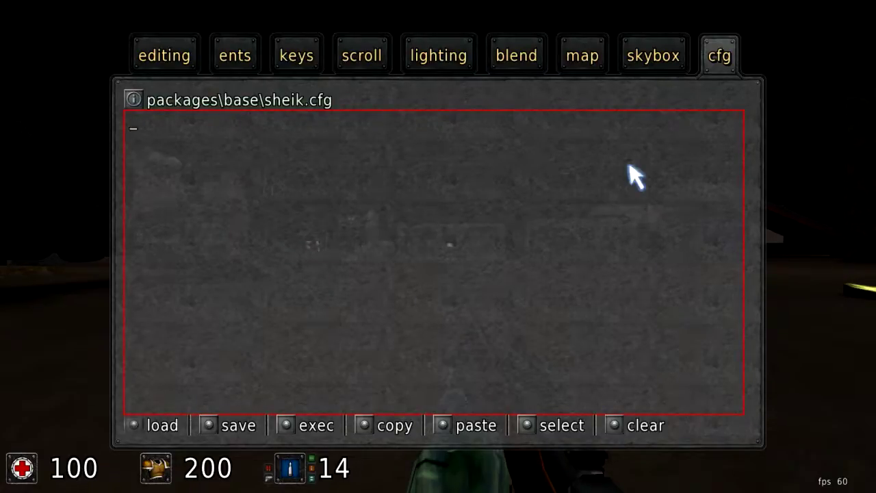
text(mapsound )
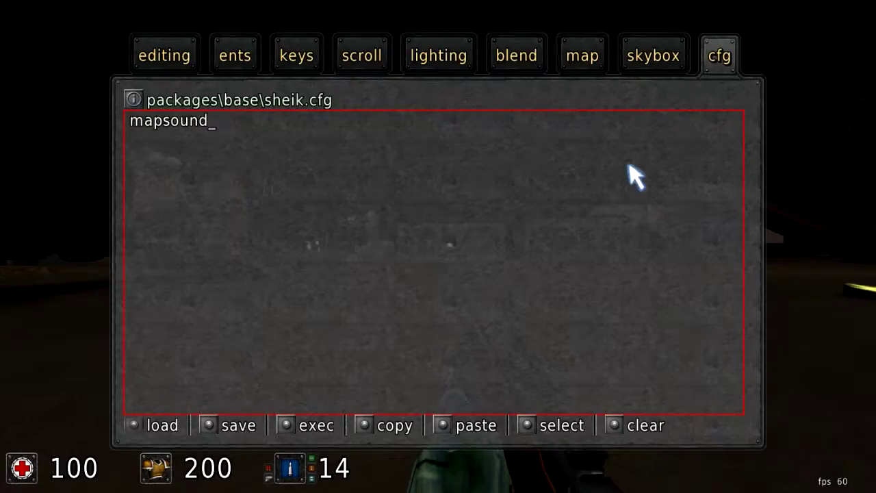
text("blindabu)
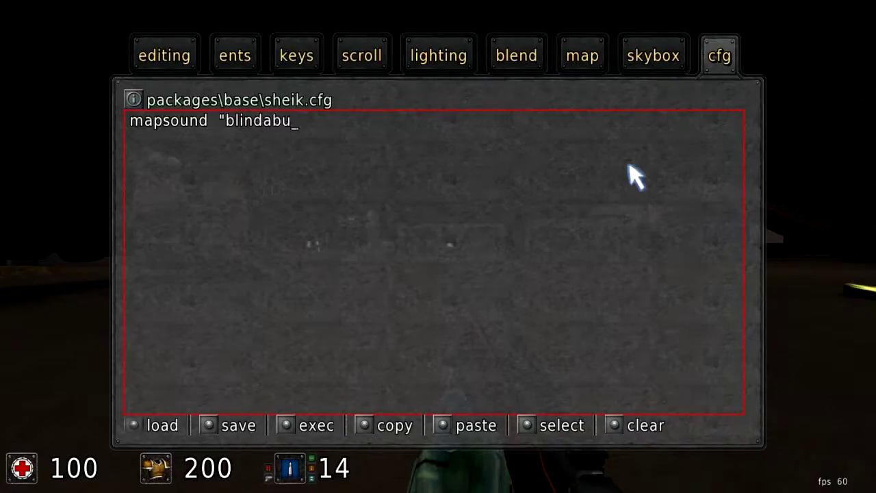
text(ser/rain.ogg")
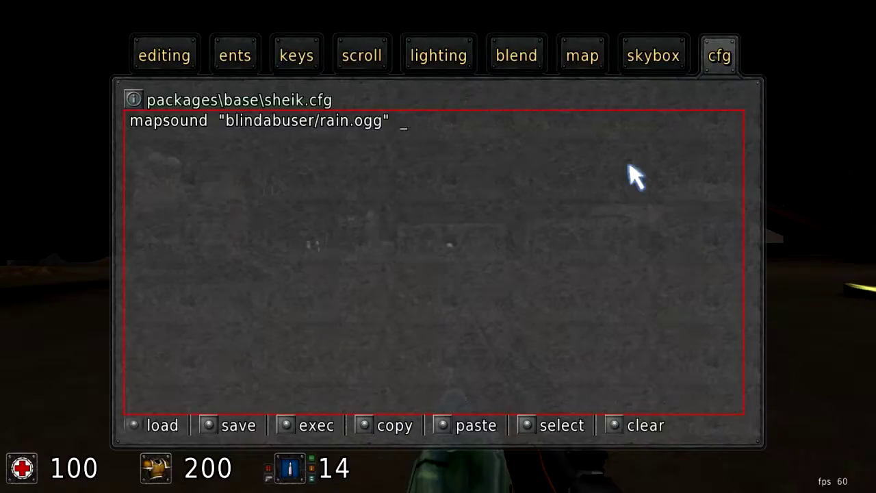
text(150 1)
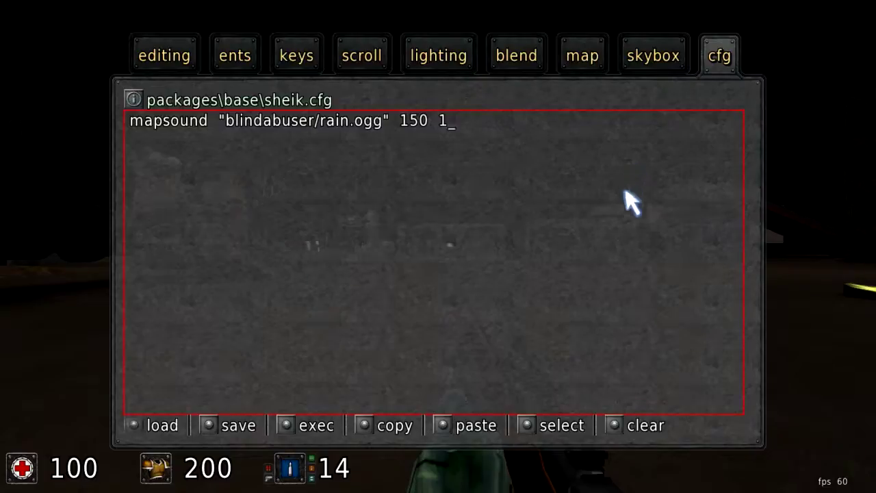
click(238, 427)
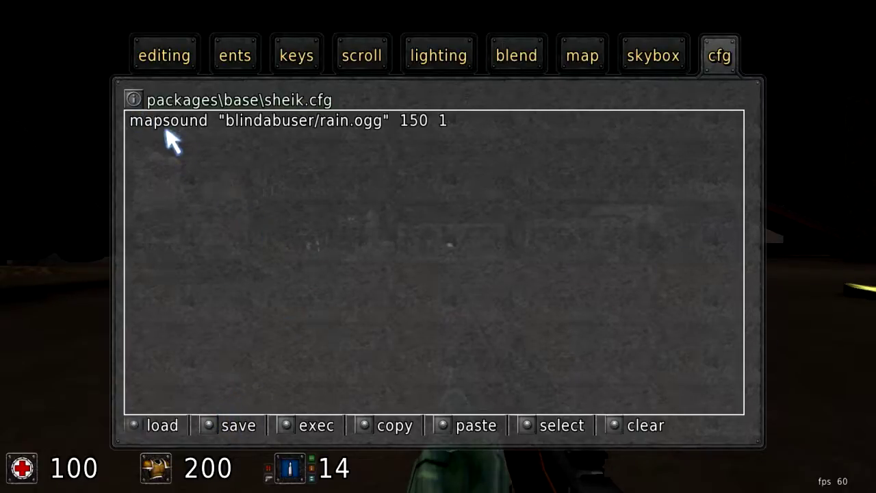
key(Escape)
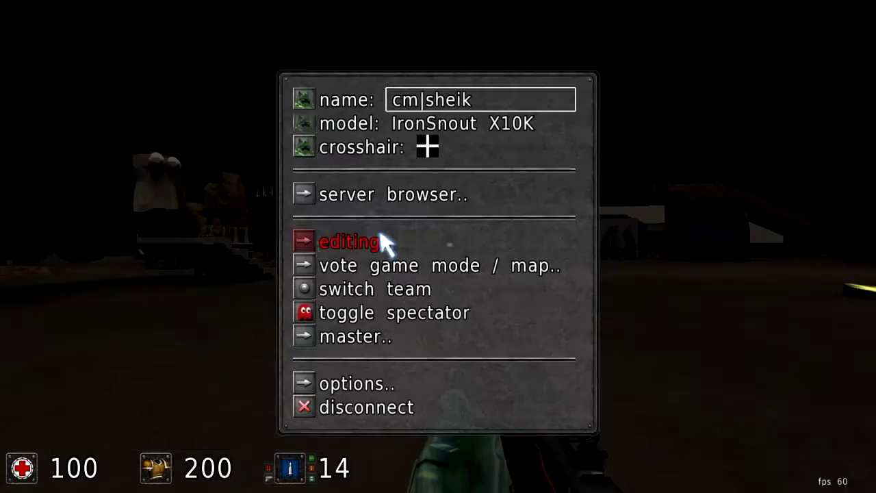
key(Escape)
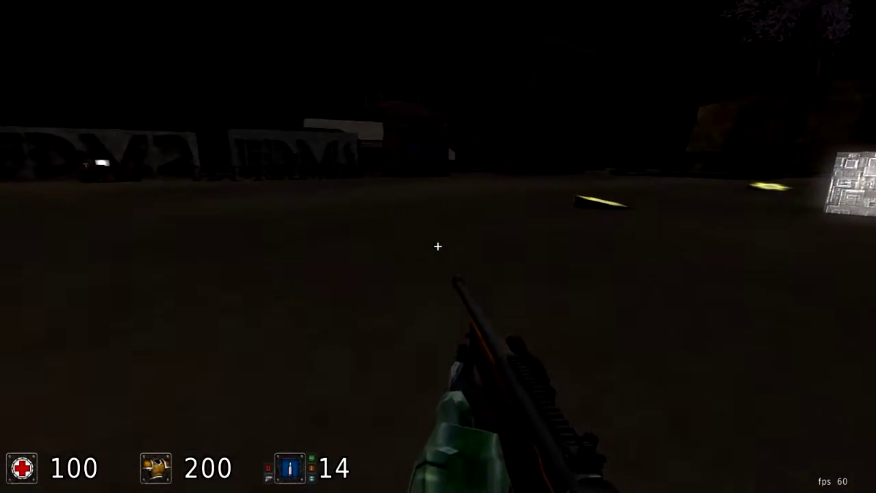
Enter edit mode and create a sound entity on the ground with sound index 0 and radius 200.
key(e)
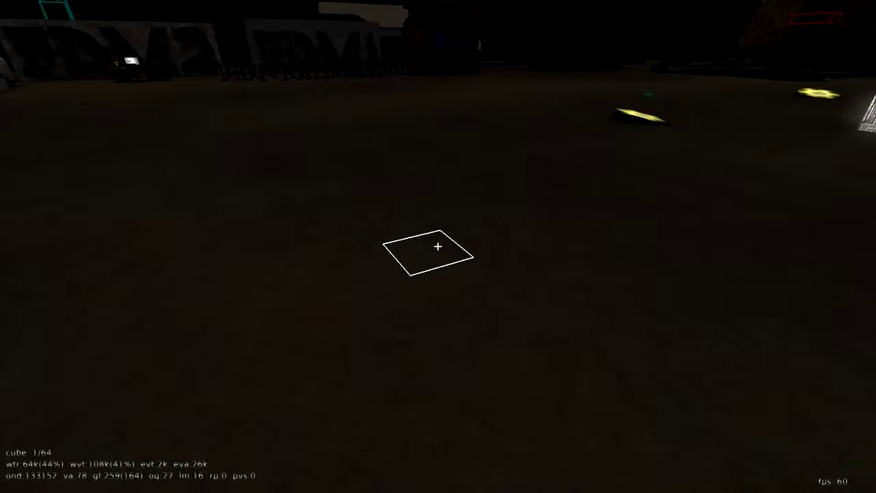
text(/newent sound)
text(0)
text(200)
key(Return)
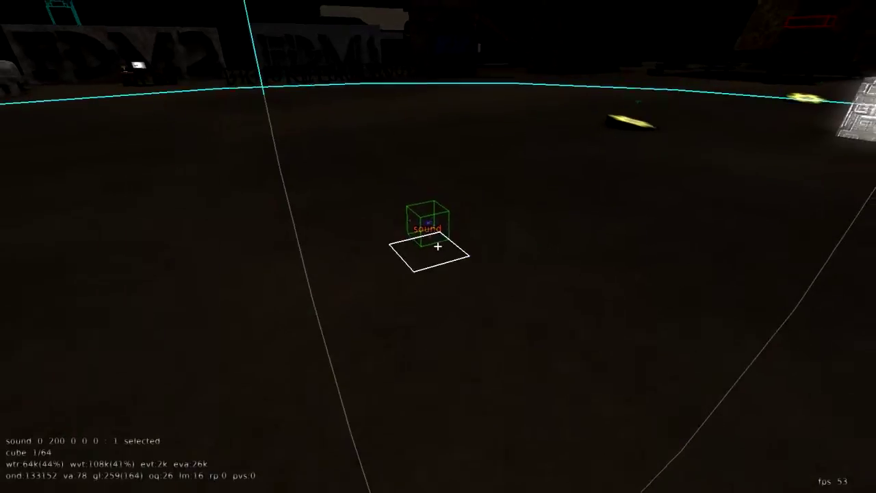
Move around the new sound entity to inspect its radius, and leave edit mode to test the rain sound.
key(s)
key(w)
key(a)
key(s)
key(s)
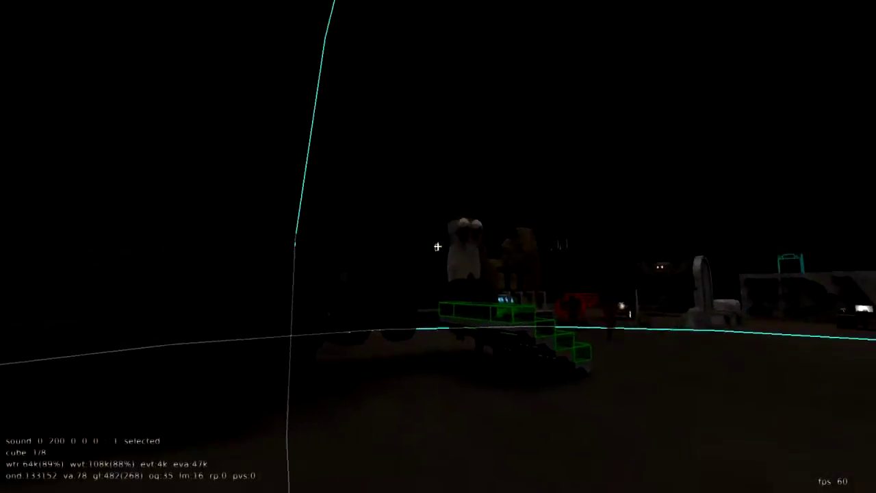
key(w)
key(e)
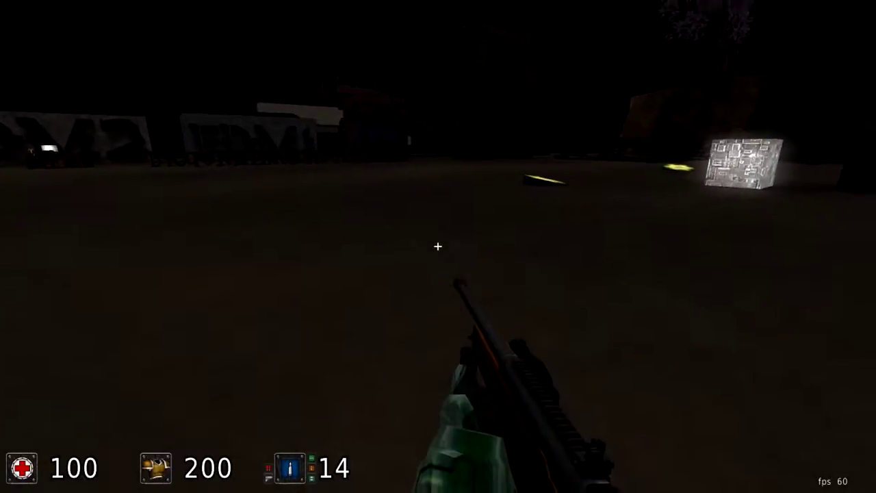
key(s)
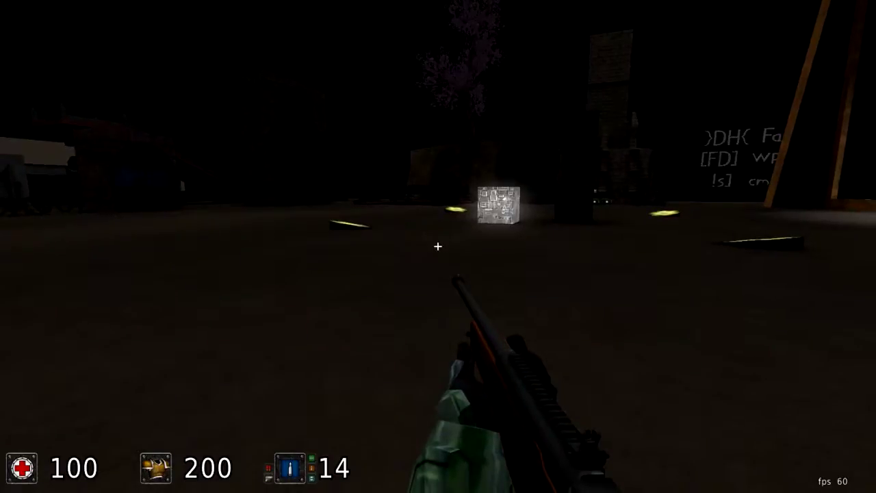
Reselect the sound entity in edit mode and examine its attributes and radius boundary from several distances, testing the sound in play mode.
key(e)
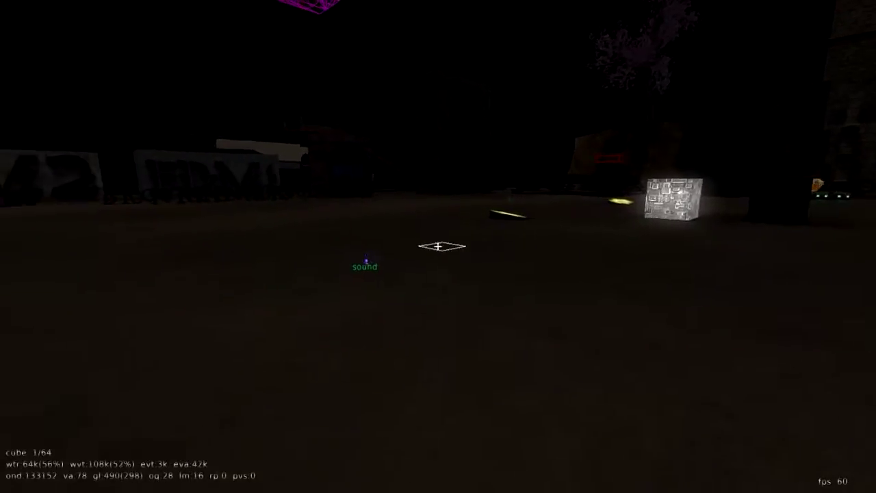
key(w)
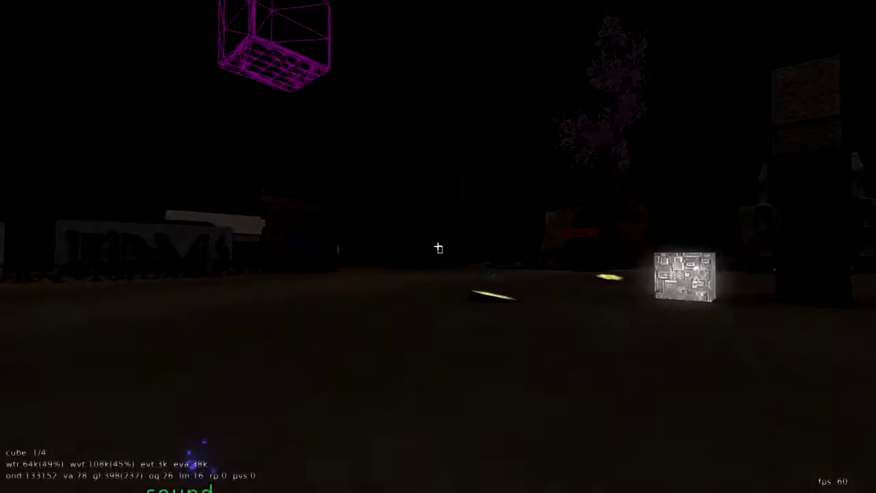
click(437, 248)
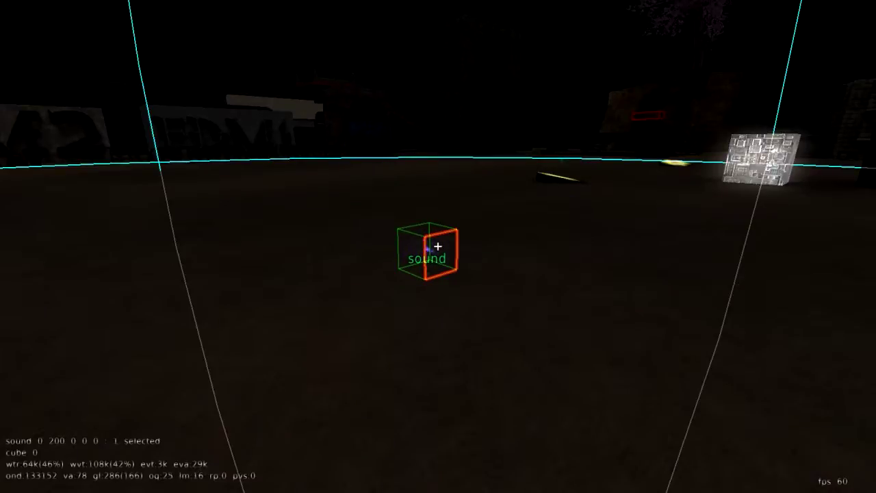
key(e)
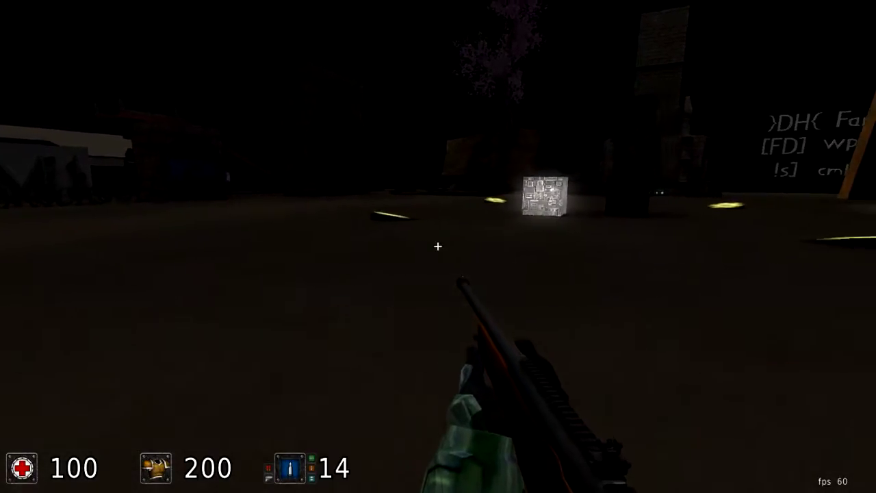
key(e)
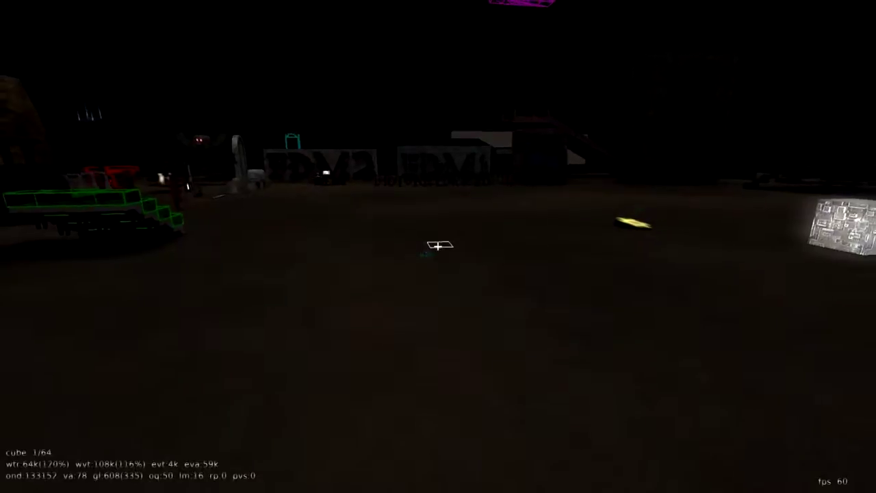
click(438, 245)
key(s)
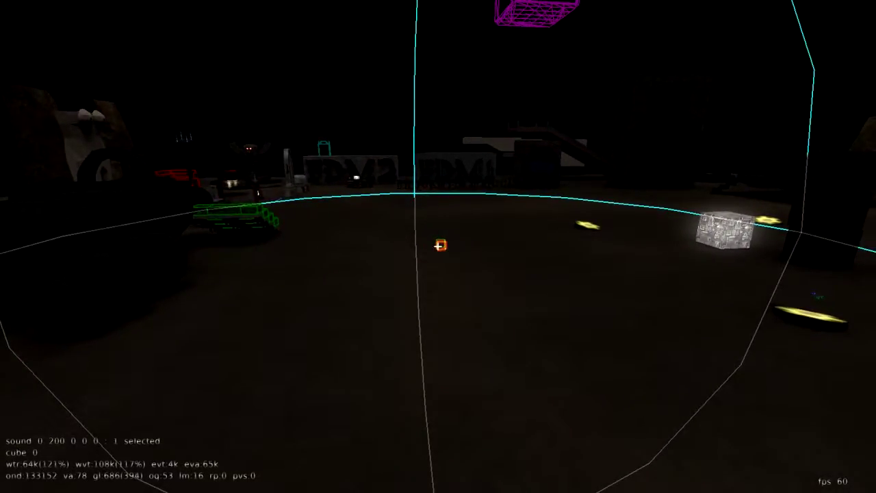
key(w)
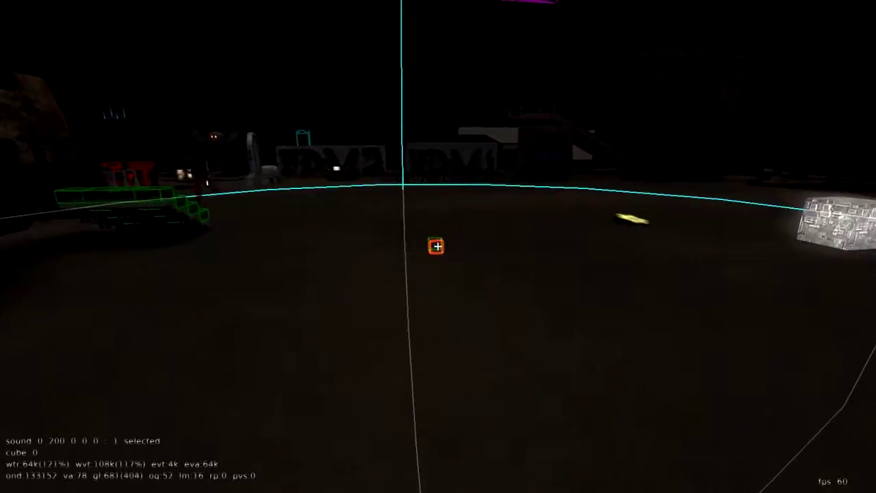
key(w)
key(s)
drag(438, 247, 438, 246)
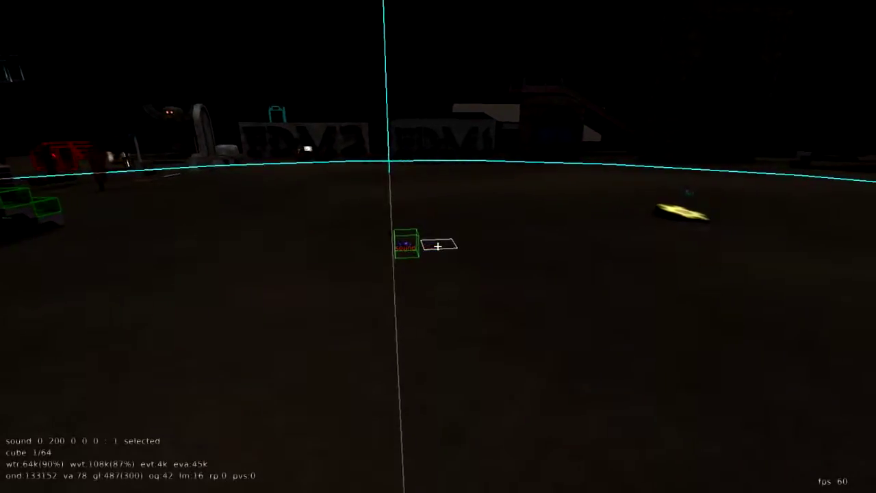
Leave edit mode and test the rain sound while walking toward and away from the glowing cube near the sound entity.
drag(438, 246, 438, 246)
key(w)
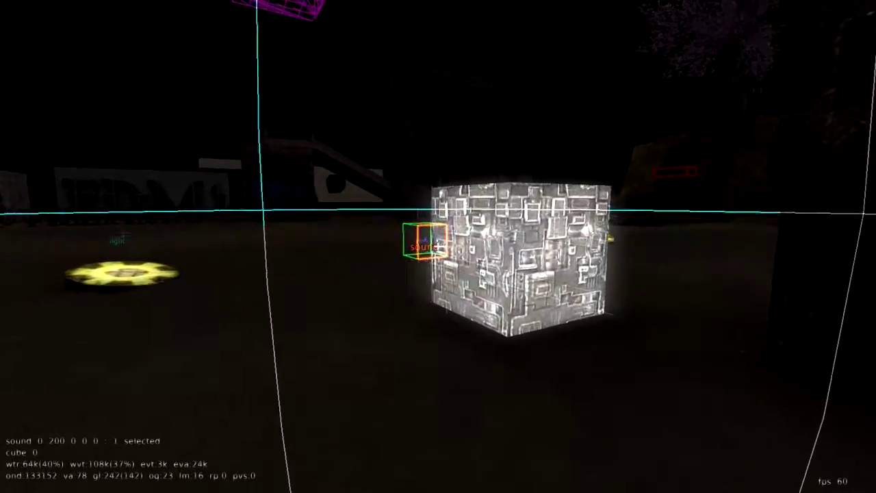
key(a)
key(s)
key(e)
key(s)
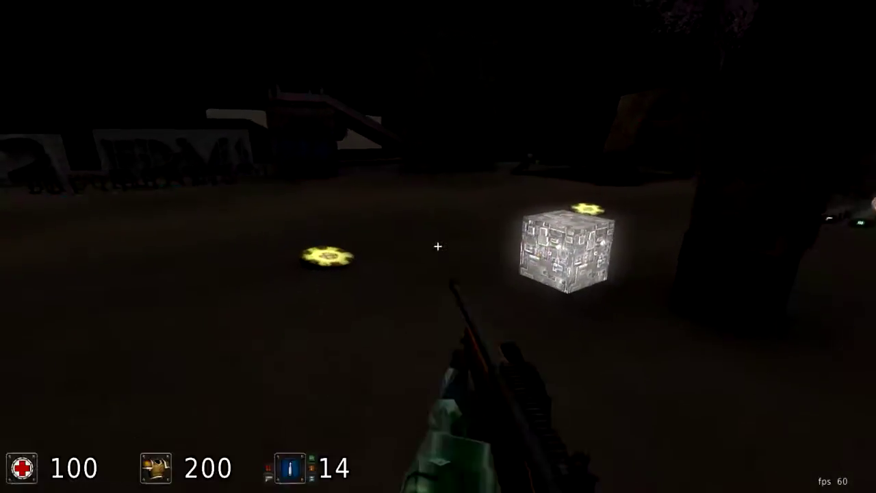
key(w)
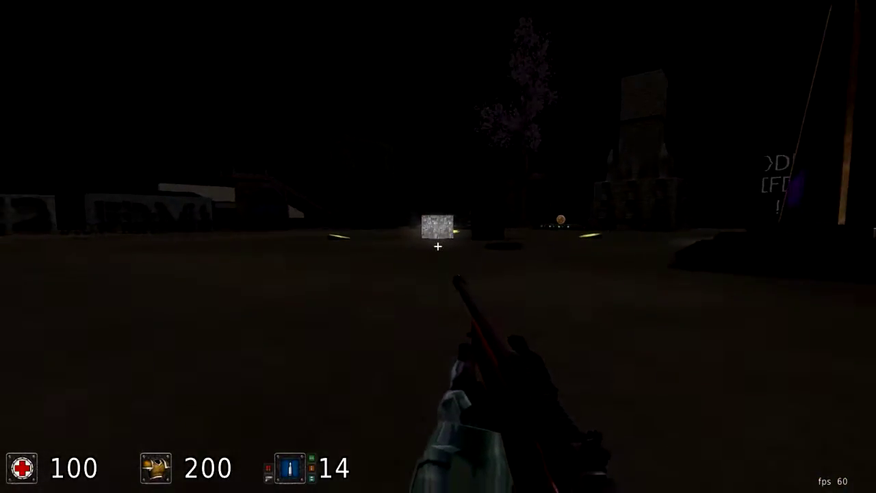
key(w)
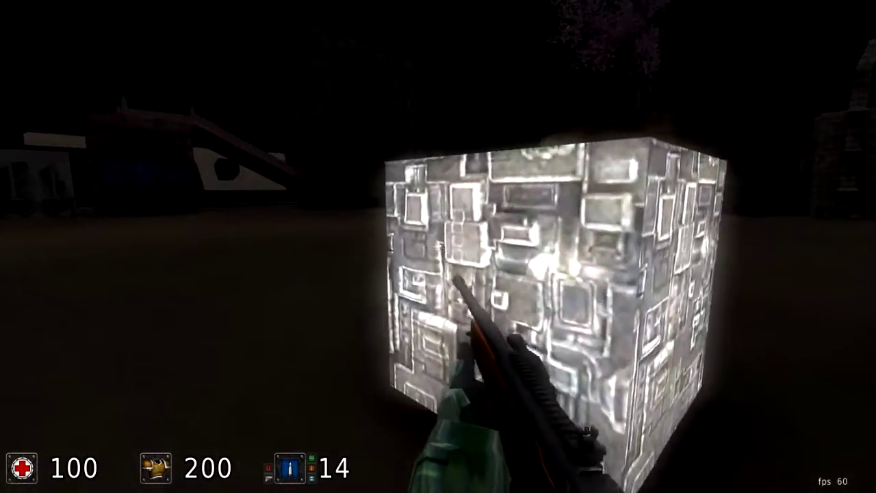
key(s)
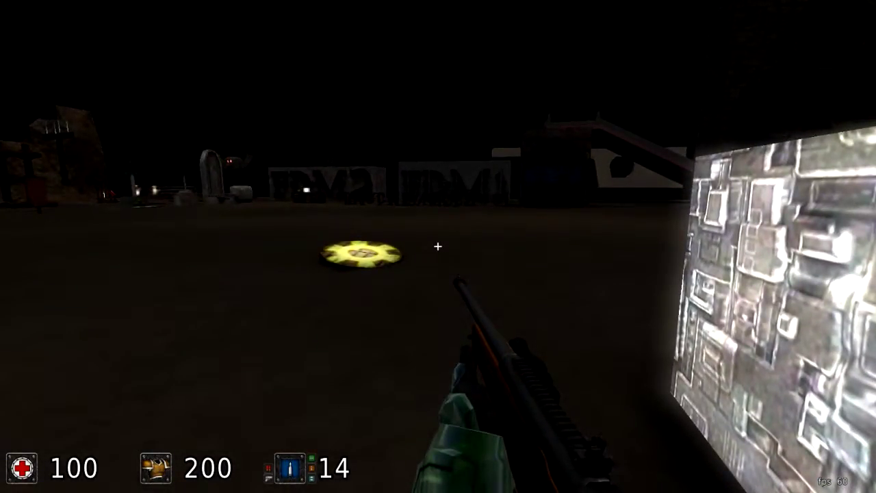
key(s)
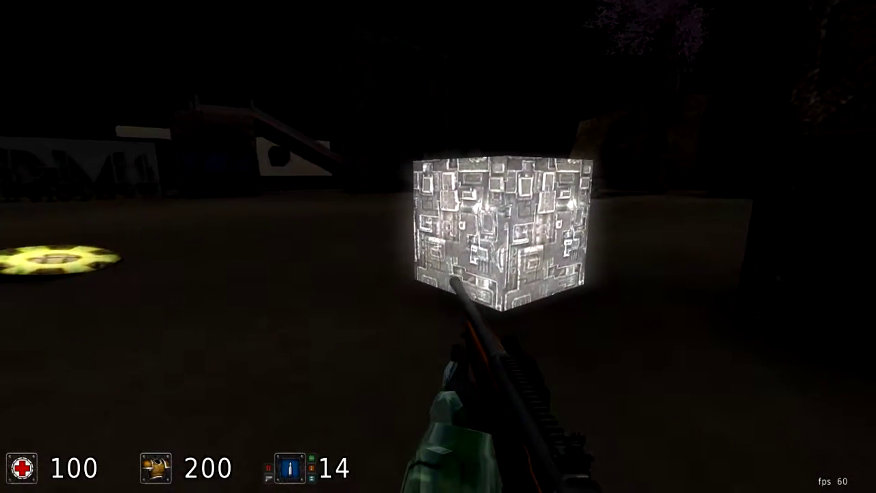
Return to edit mode and examine the sound entity's radius boundary from inside and outside.
key(e)
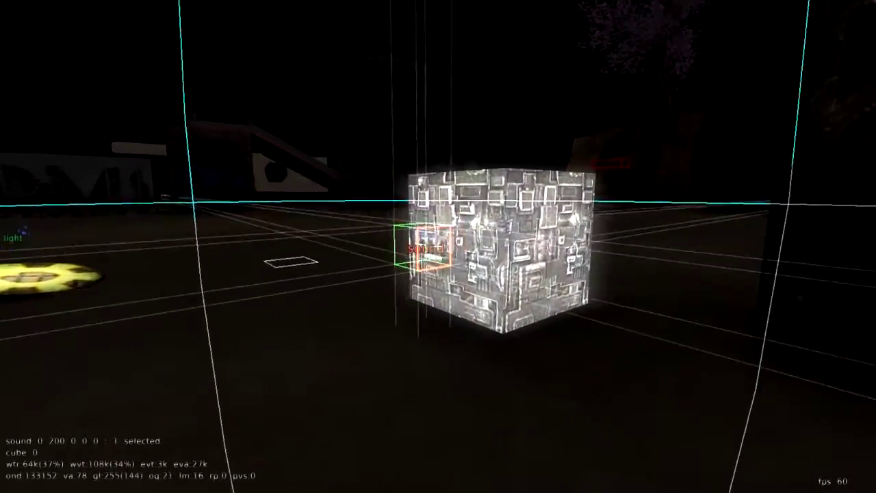
key(s)
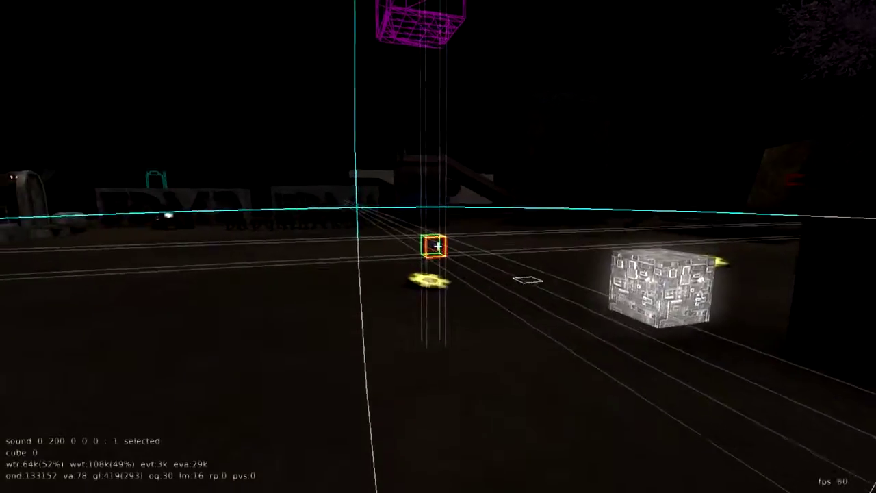
key(w)
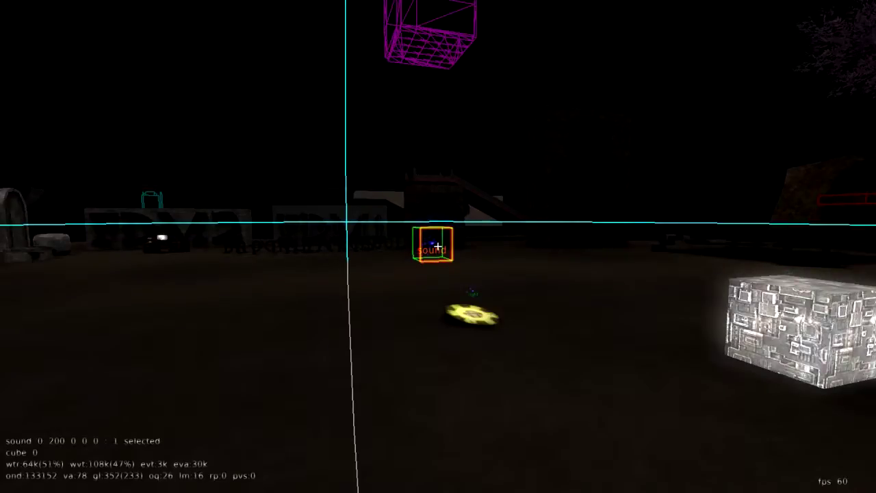
drag(438, 247, 438, 247)
key(s)
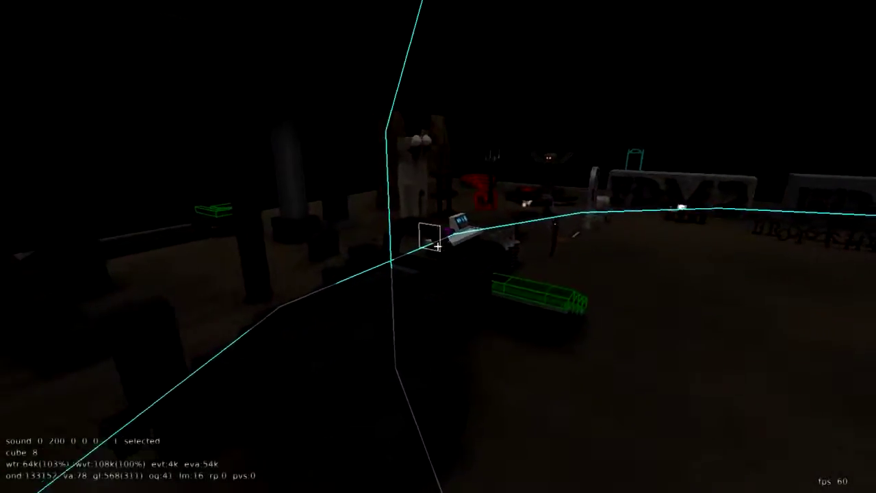
key(s)
key(a)
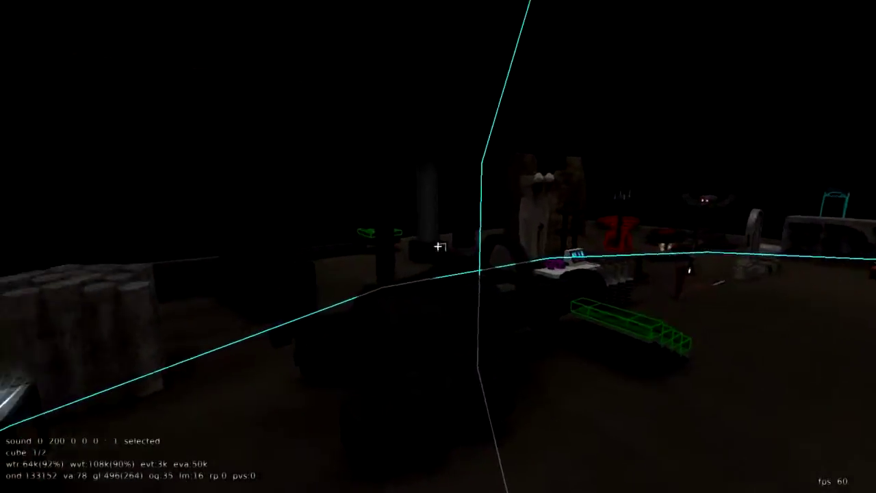
key(w)
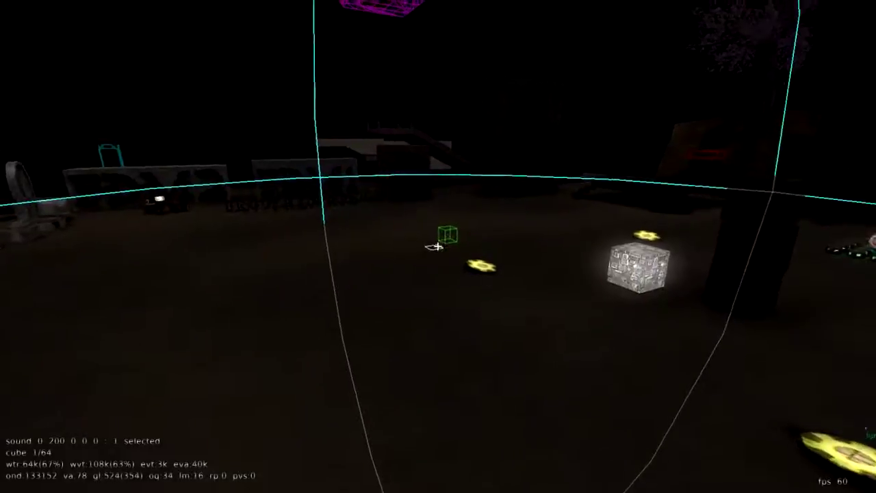
Set the selected sound entity's radius to 700.
scroll(438, 245, up, 19)
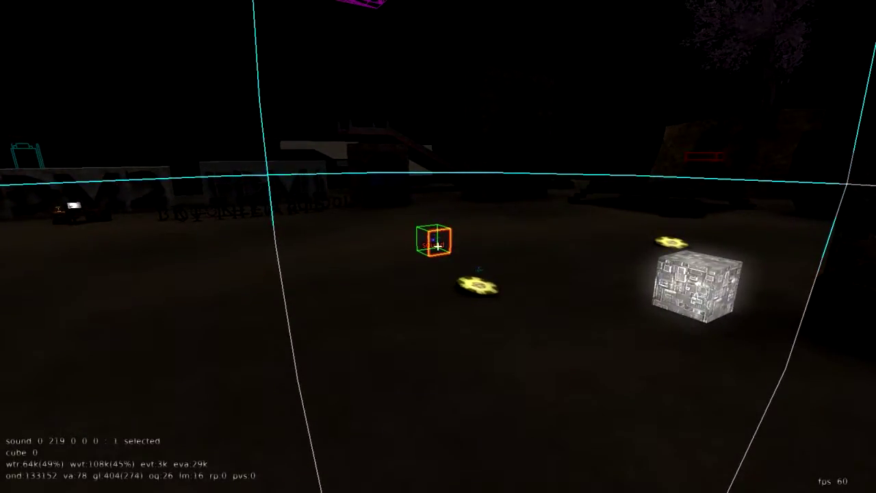
key(period)
key(BackSpace)
key(BackSpace)
key(BackSpace)
text(700)
key(Return)
Set the sound entity's third attribute to 700, matching its radius.
key(w)
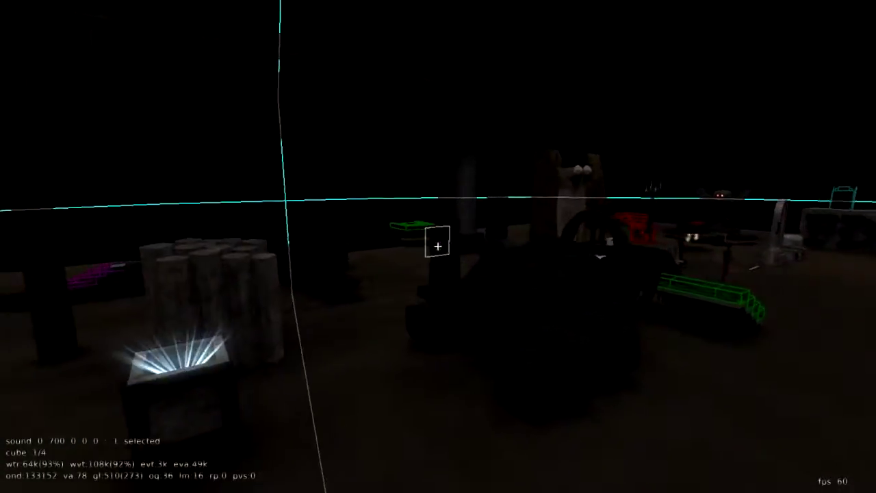
key(w)
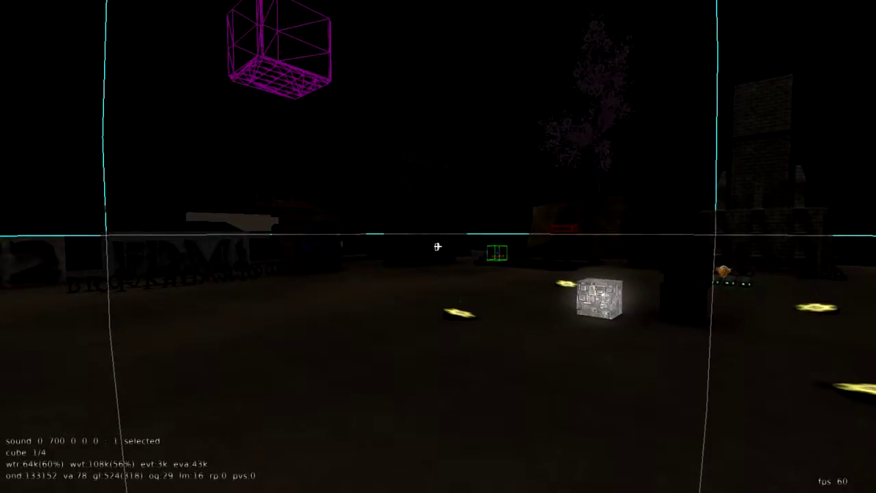
key(w)
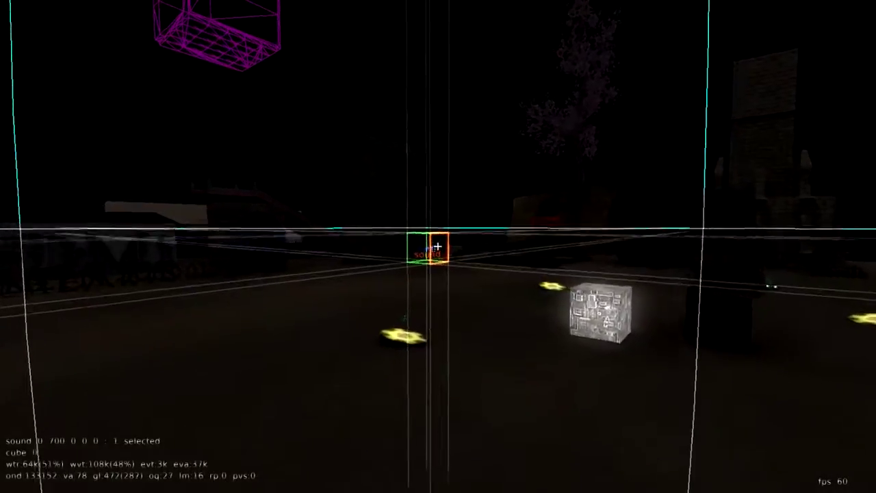
key(s)
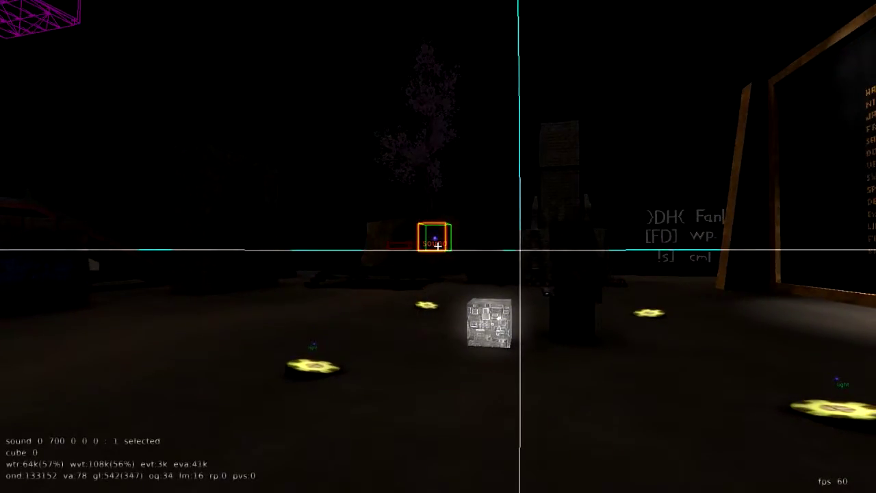
key(3)
scroll(438, 246, up, 19)
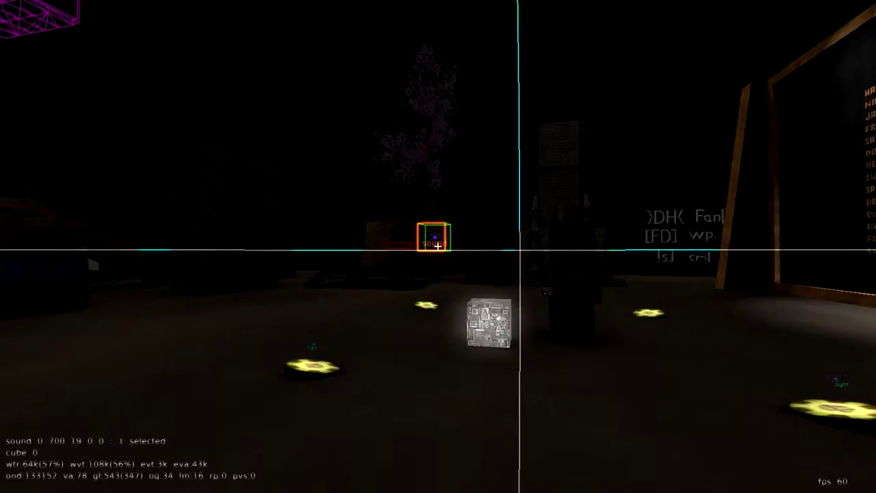
scroll(438, 245, up, 11)
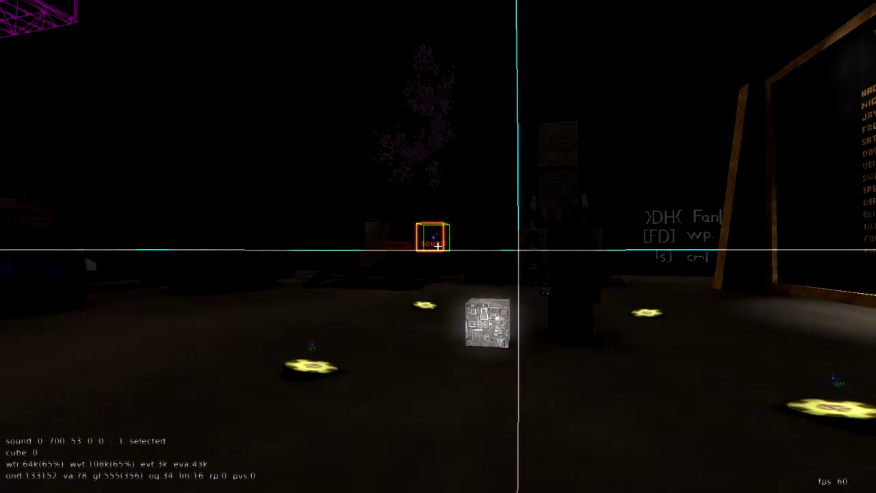
key(period)
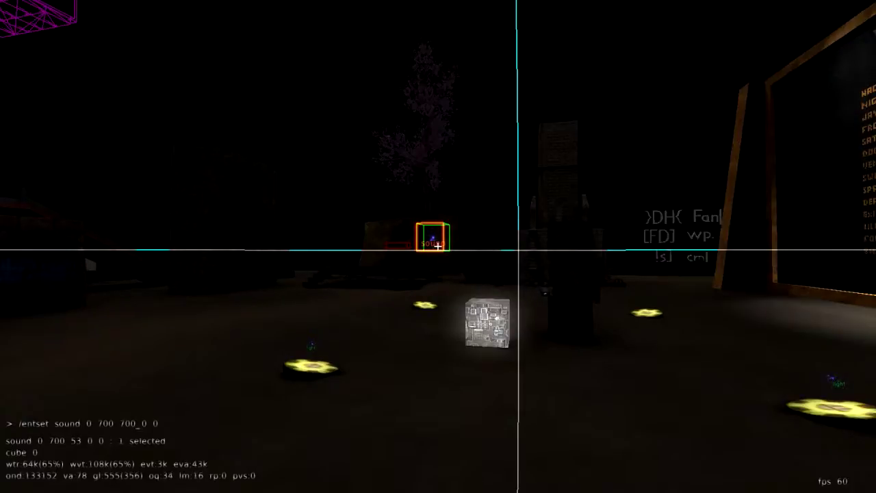
key(Return)
Move across the map out to the burning torches and back to examine the reach of the enlarged sound entity.
key(w)
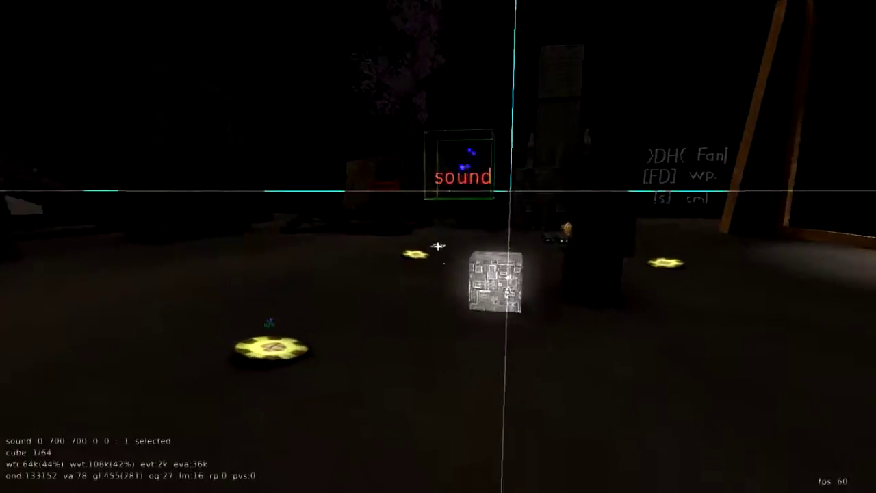
key(a)
key(s)
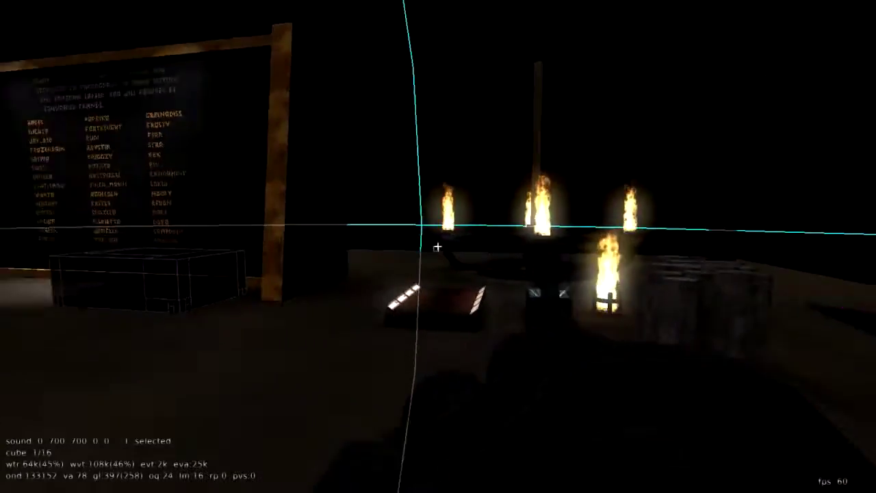
key(d)
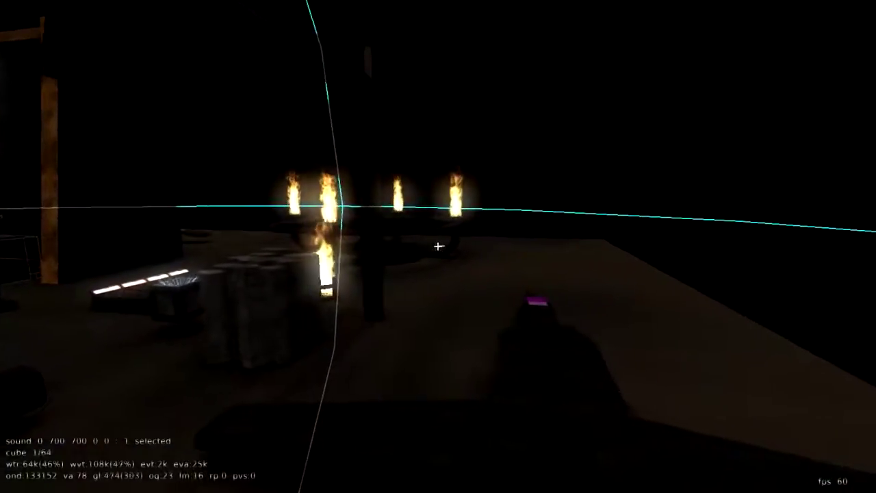
key(a)
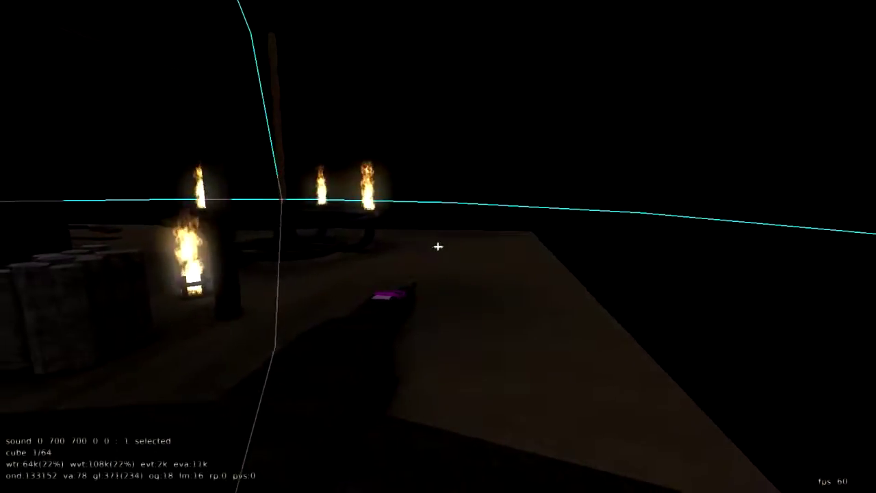
key(d)
key(d)
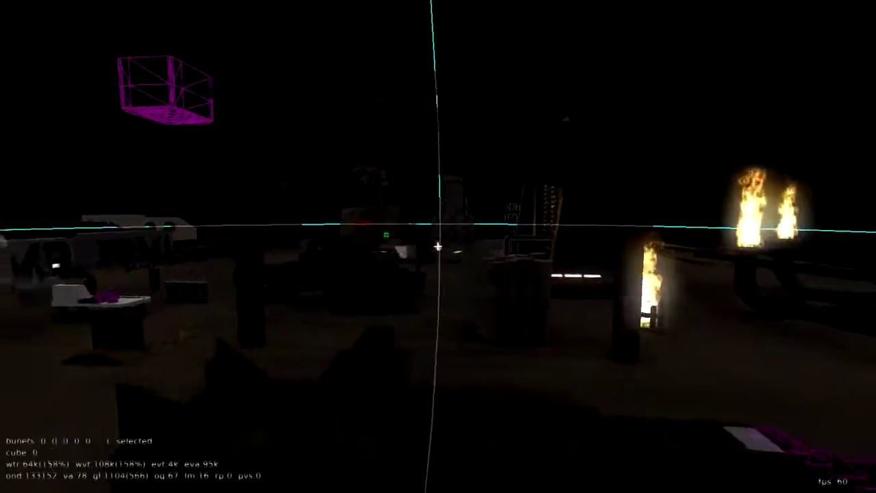
key(a)
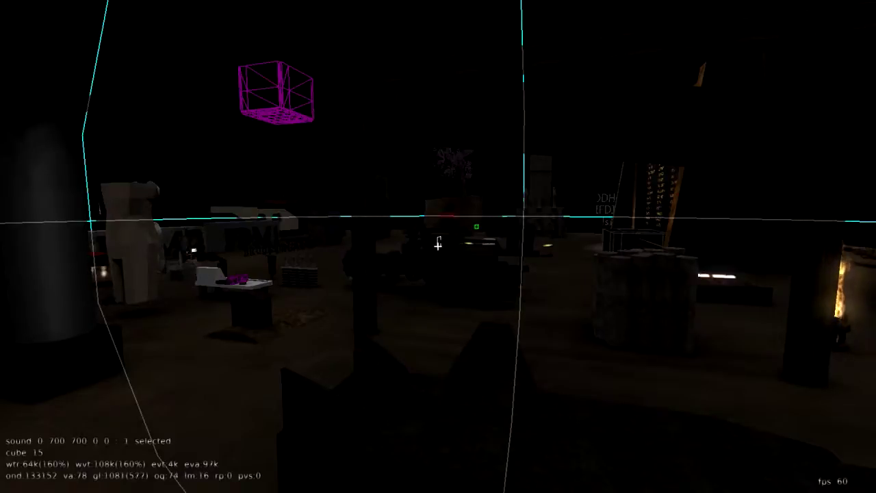
key(w)
key(s)
key(a)
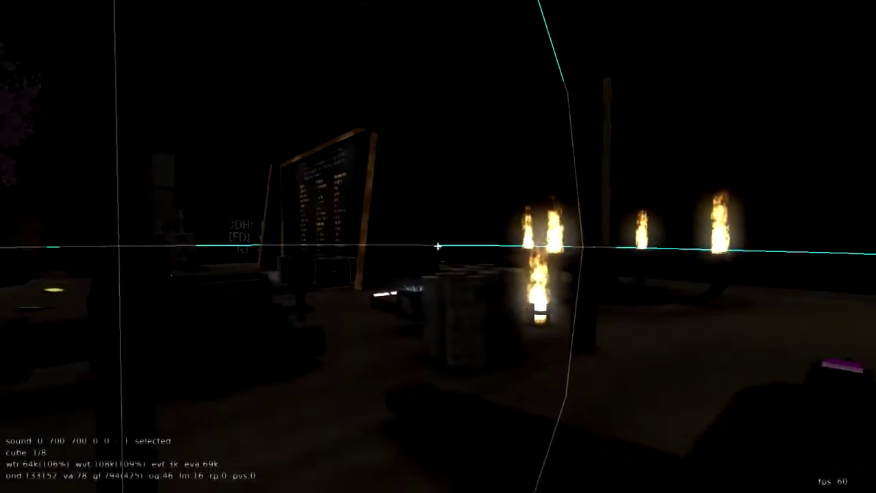
key(w)
key(w)
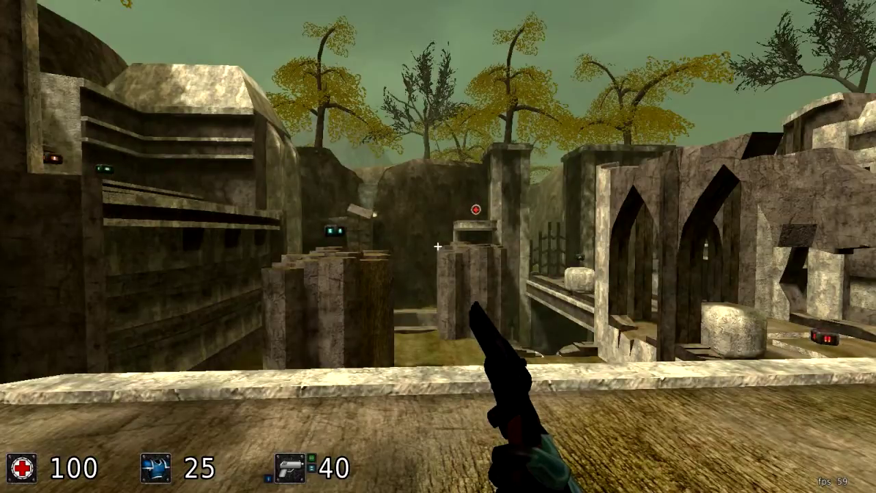
Walk along the stone ledge beside the arched passage in the ruins map in play mode.
key(w)
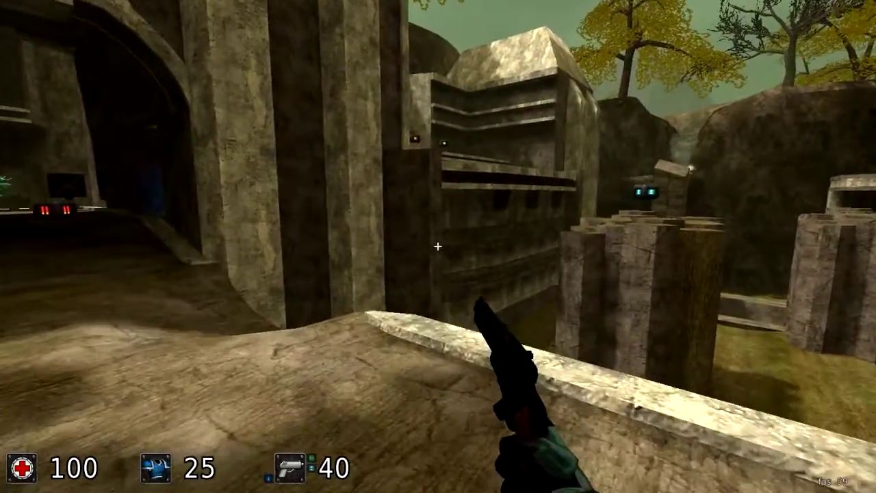
key(w)
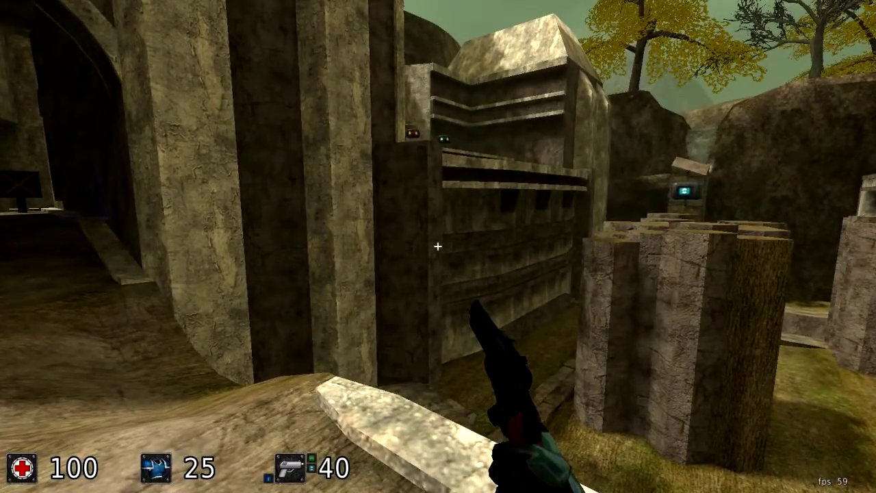
key(s)
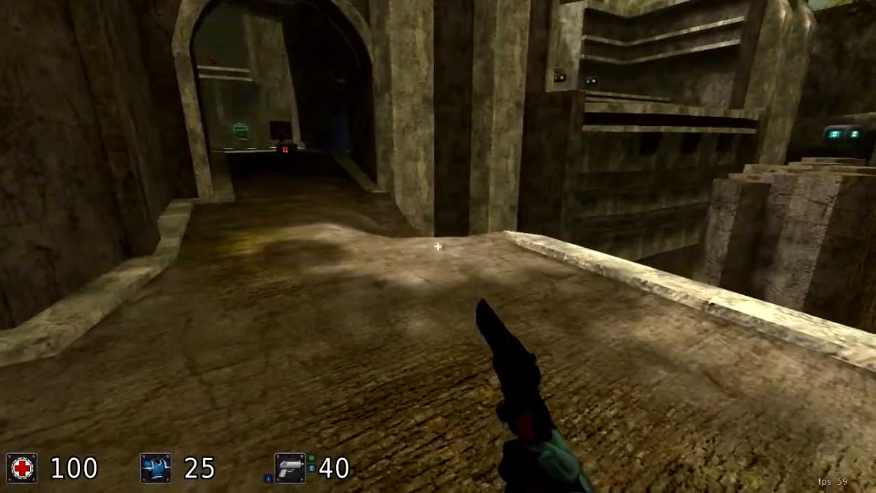
key(w)
Enter edit mode in the ruins map and inspect the base entity on the grass and the surrounding structures.
key(e)
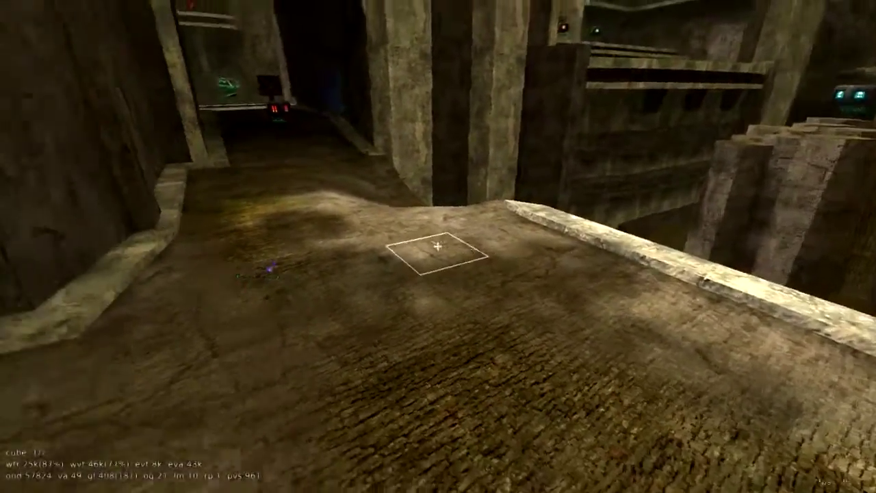
key(w)
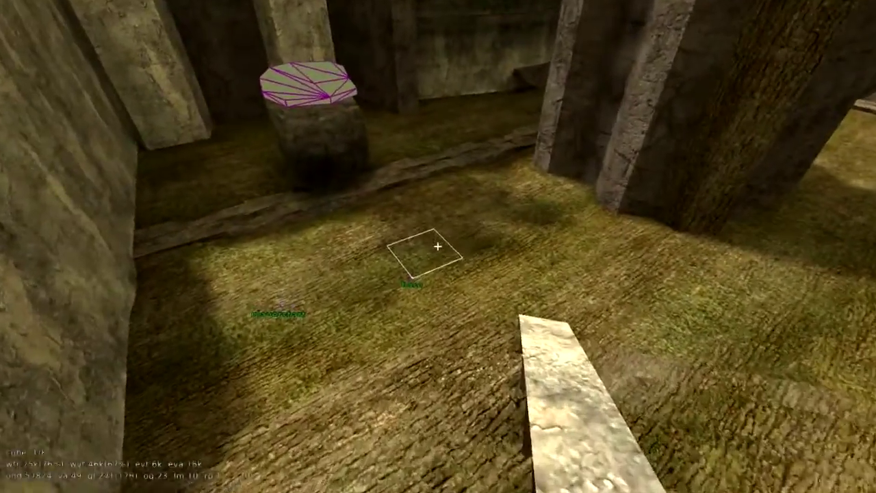
click(438, 247)
click(438, 246)
key(w)
key(s)
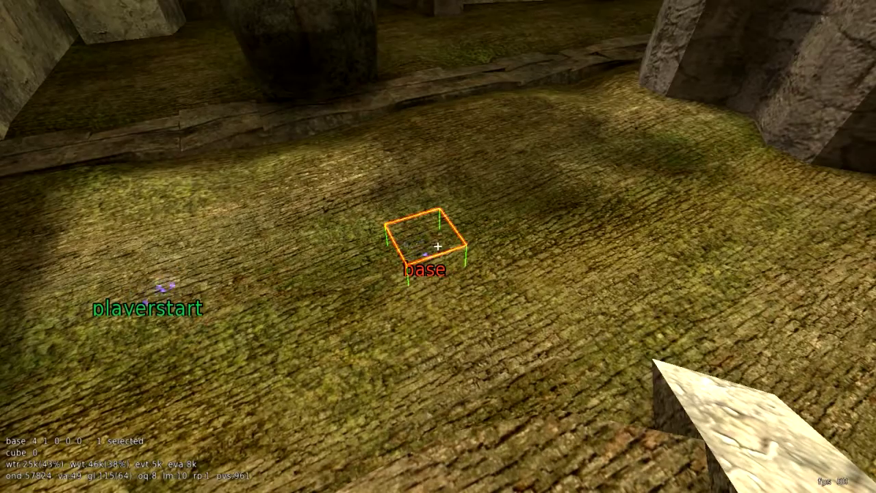
key(s)
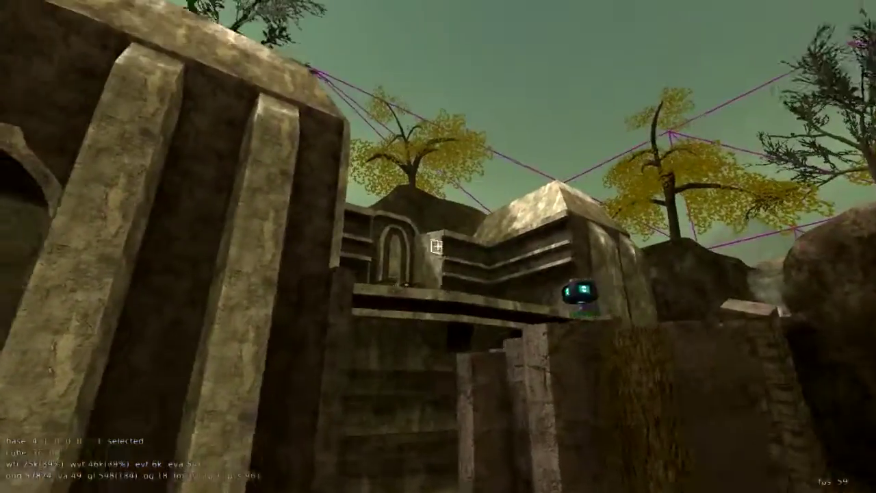
Number the remaining bases around the ruins map by setting their second attributes to 2, 3 and 4 in turn.
key(w)
key(w)
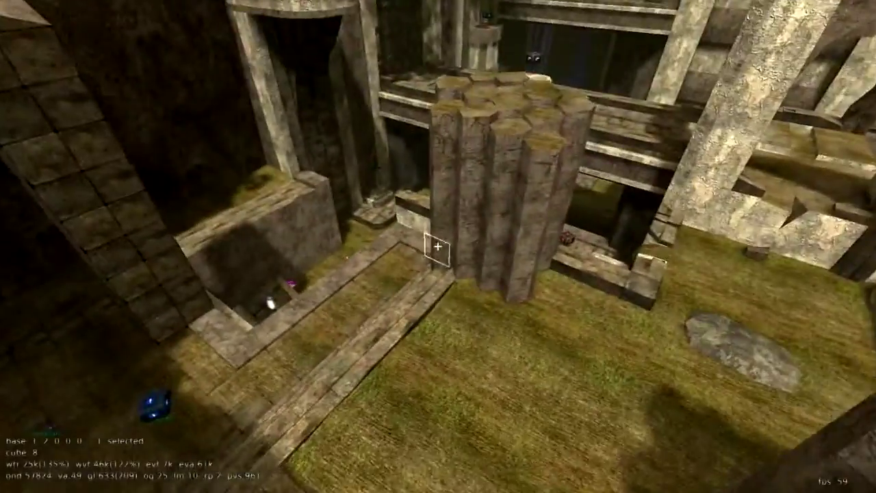
key(w)
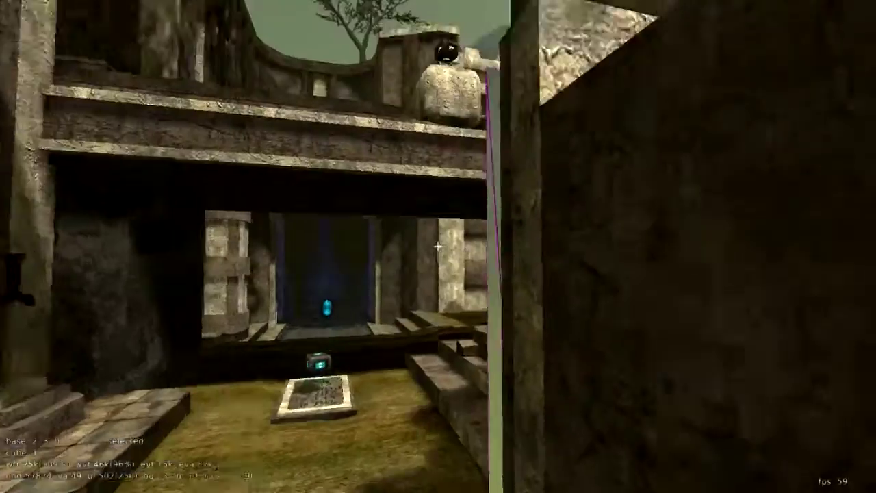
key(w)
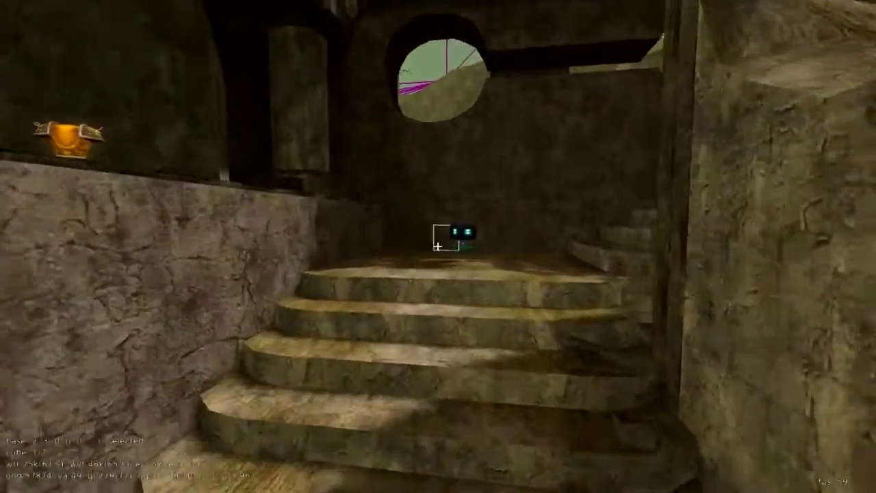
key(w)
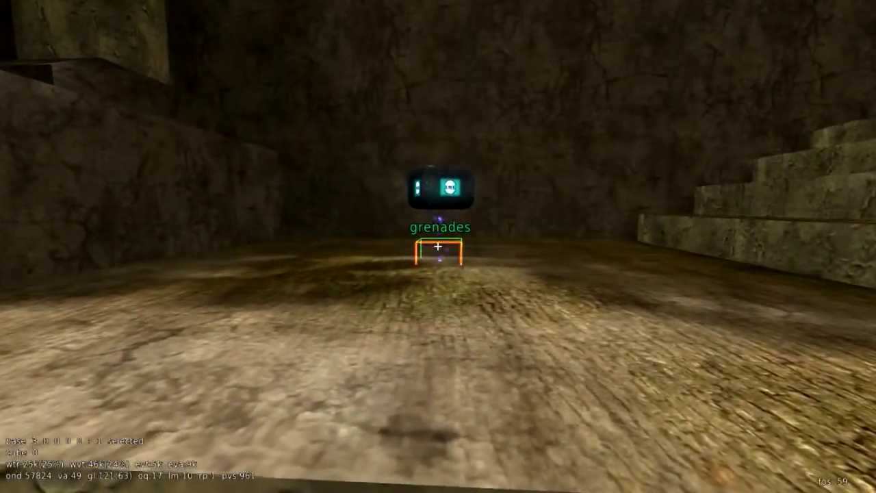
key(w)
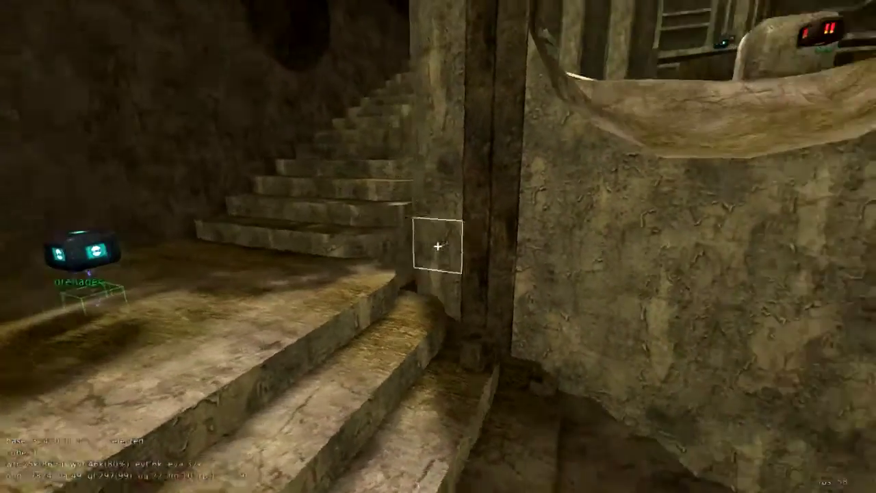
Save the map with /savemap and open its legacy.cfg configuration for editing.
text(/savemap)
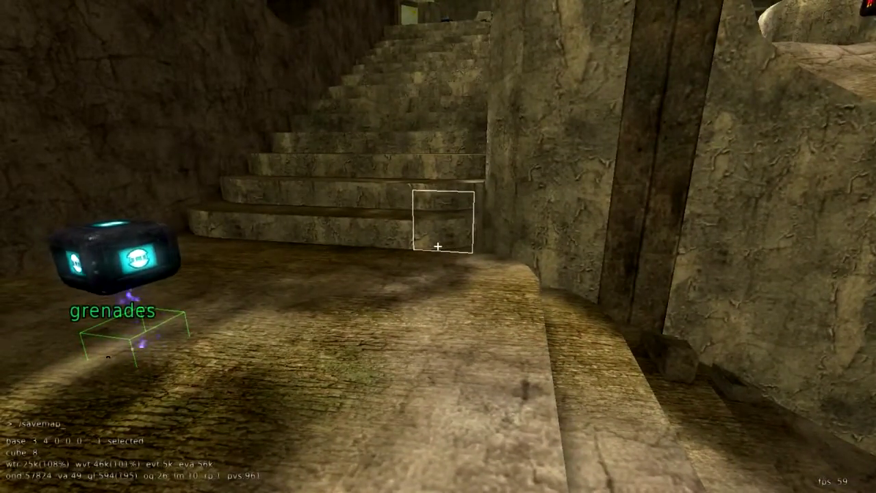
key(Return)
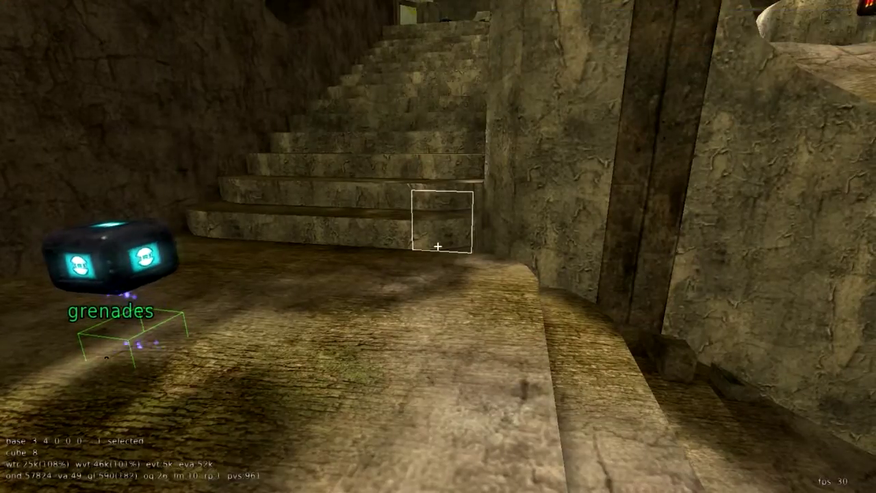
key(Escape)
click(370, 240)
click(728, 48)
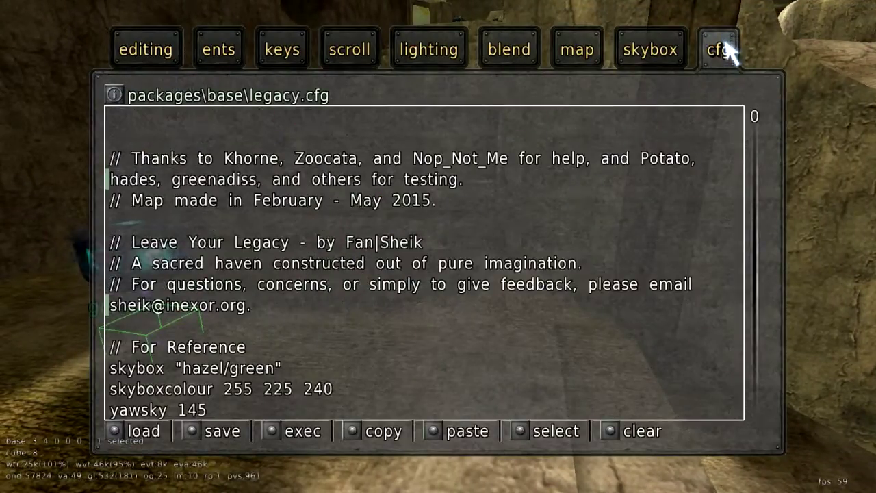
Add a "// Bases" comment heading at the end of legacy.cfg, below the waterfall mapsound lines.
click(263, 306)
drag(761, 121, 763, 431)
click(492, 393)
click(481, 410)
key(Return)
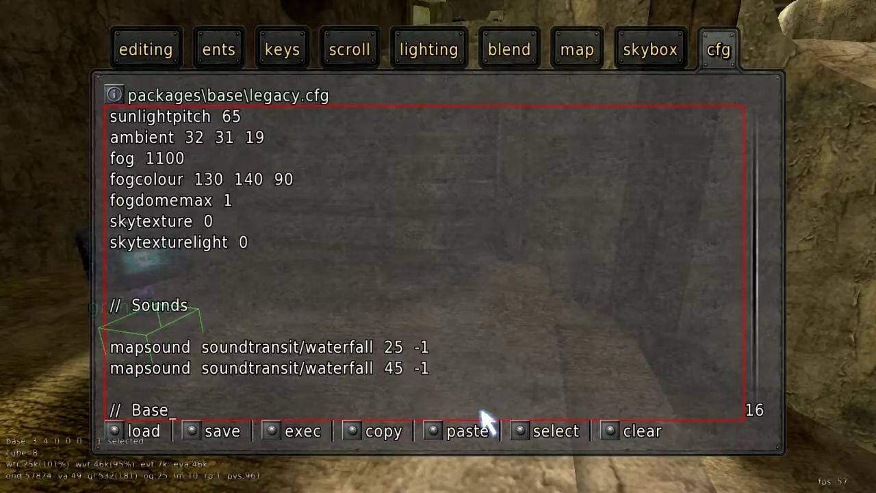
text(// Bases)
key(Return)
key(Return)
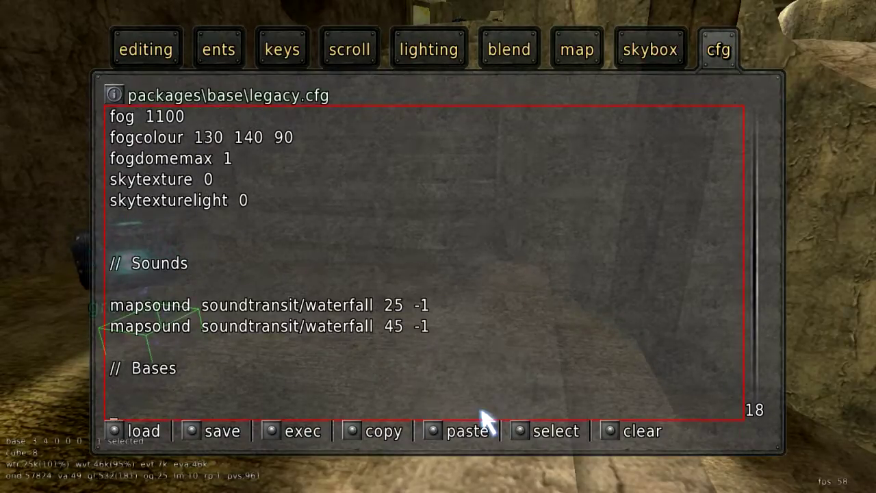
Name the first base by adding the line base_1 = "The Dock" under the Bases heading.
text(base_1 =)
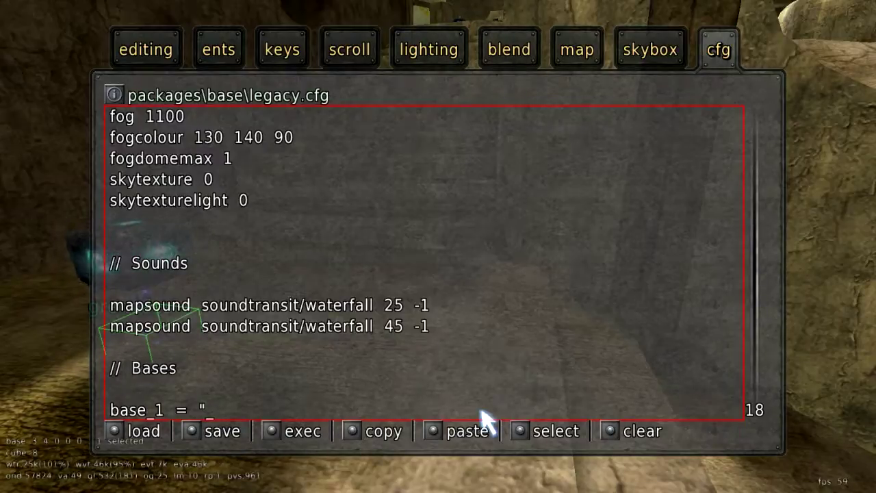
text(The Dock)
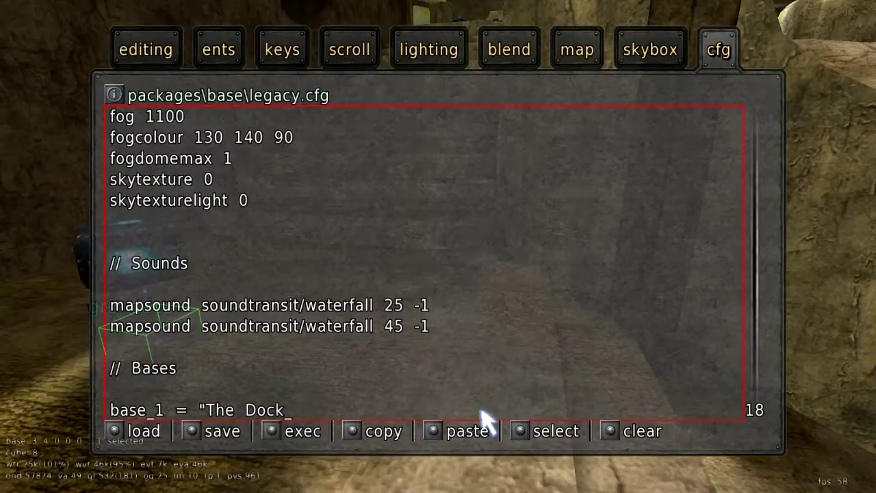
text(")
key(Return)
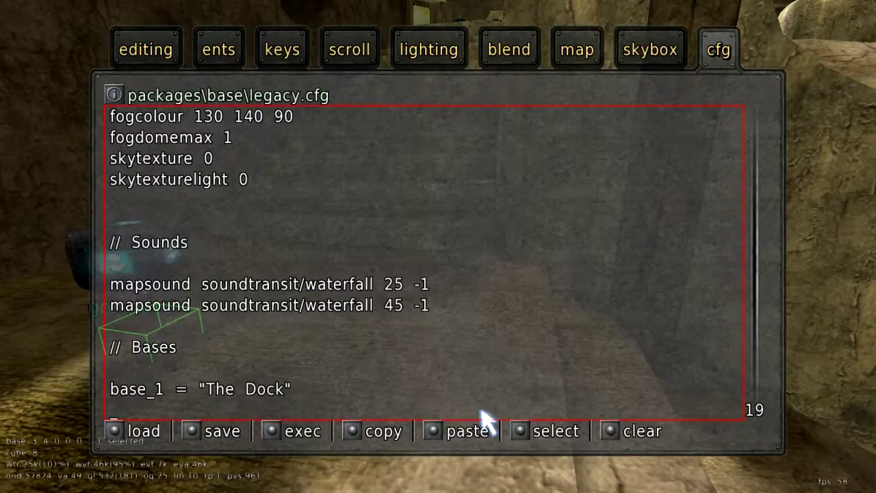
Name the second base by adding the line base_2 = "The Throne".
text(base)
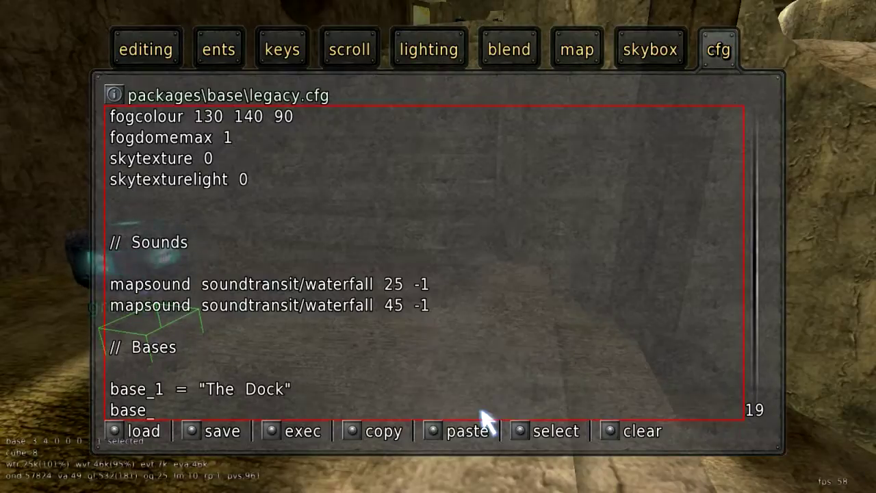
text(_2 = ")
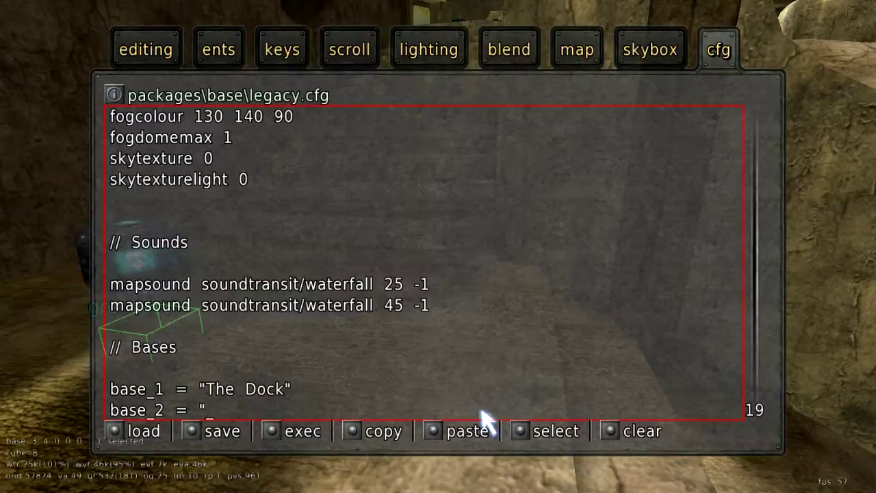
text(The)
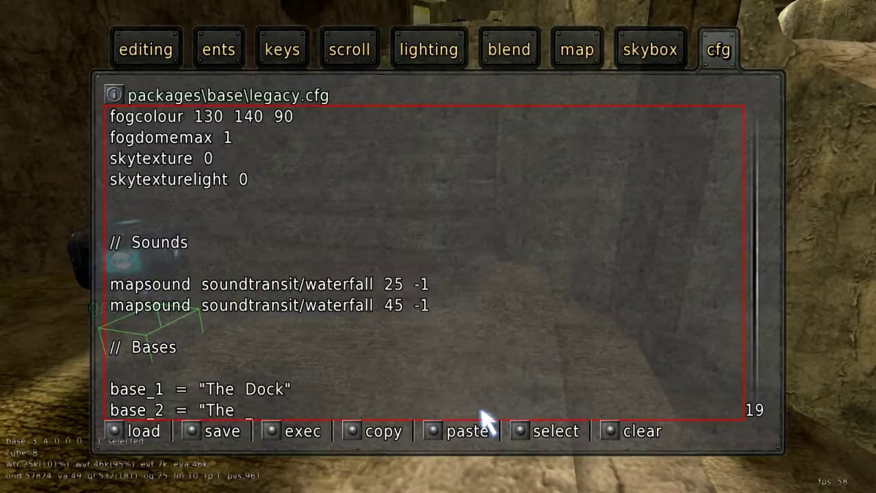
text( Throne)
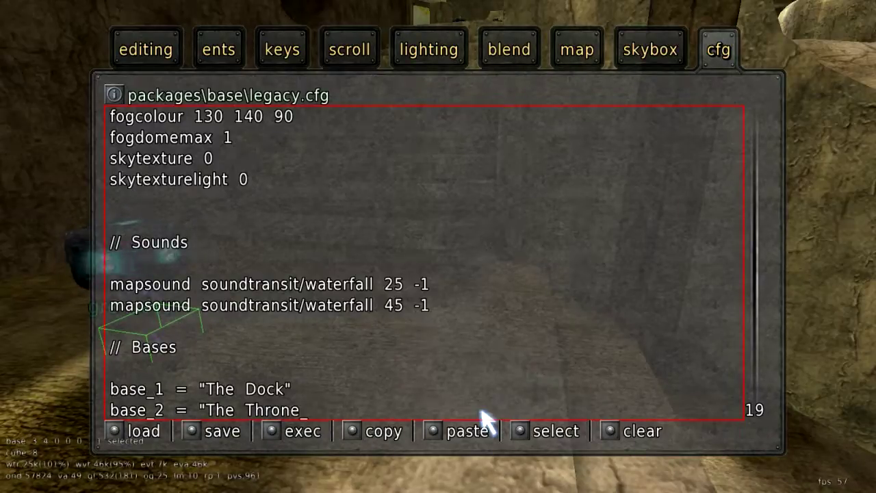
text(")
key(Return)
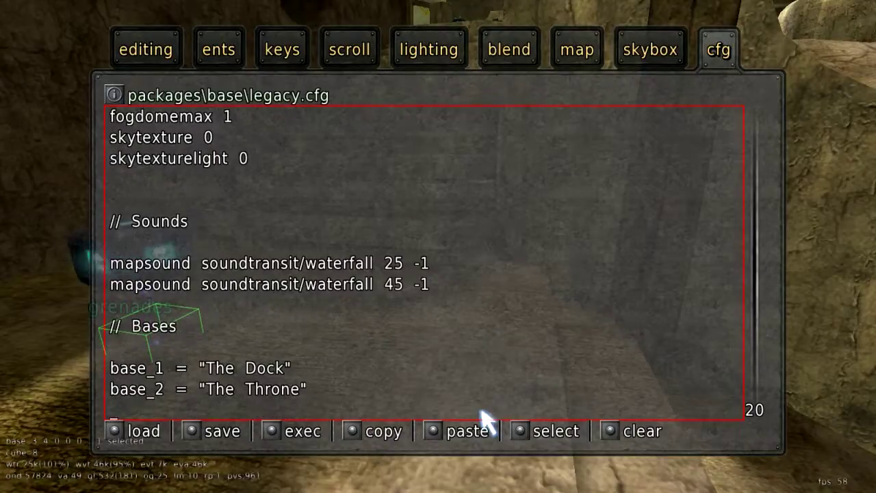
Name the third base by adding the line base_3 = "Under the Bridge".
text(base_3)
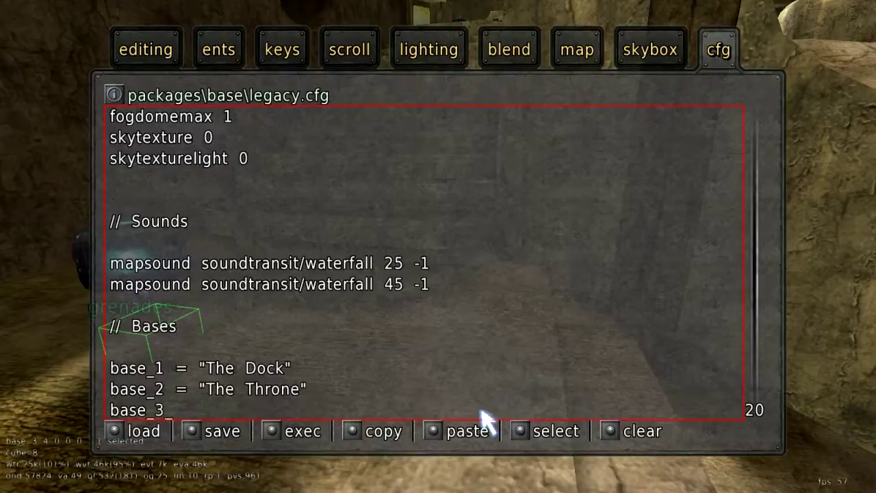
text("Und)
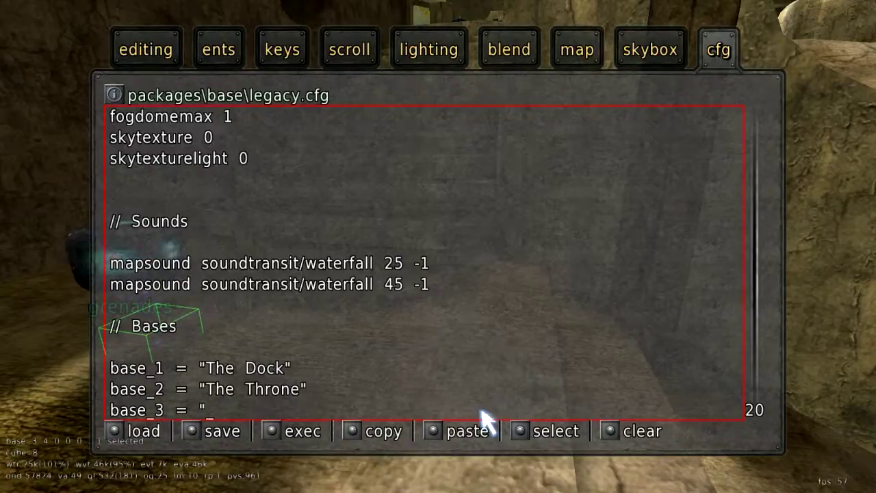
text(er)
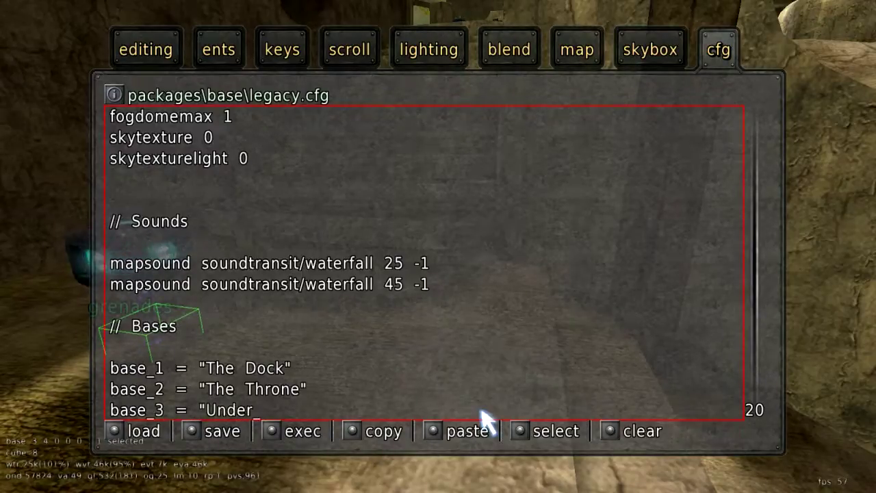
text( the Bridge")
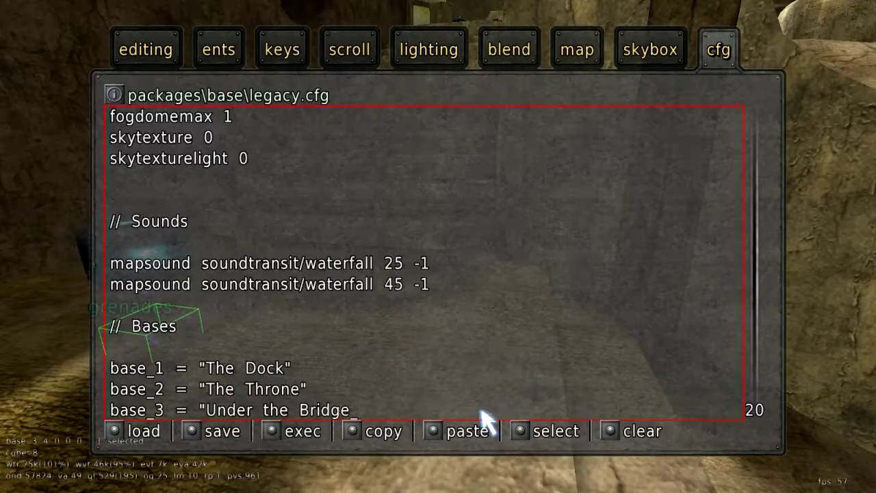
key(Return)
Name the fourth base by adding the line base_4 = "The Back Stairs" and close the configuration editor.
text(base_4 = ")
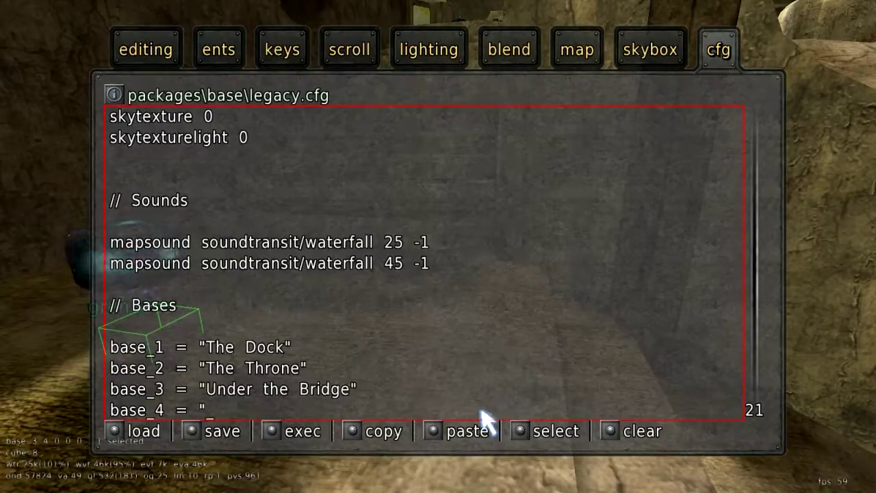
text(T)
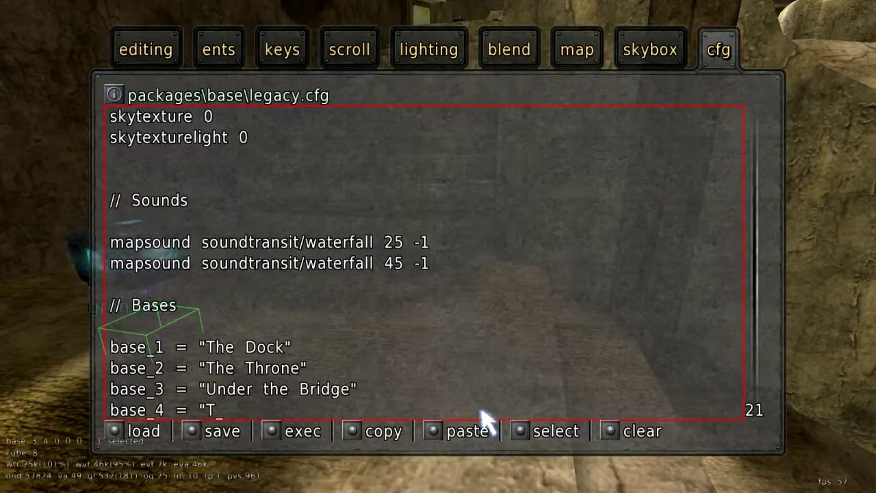
text(he Back)
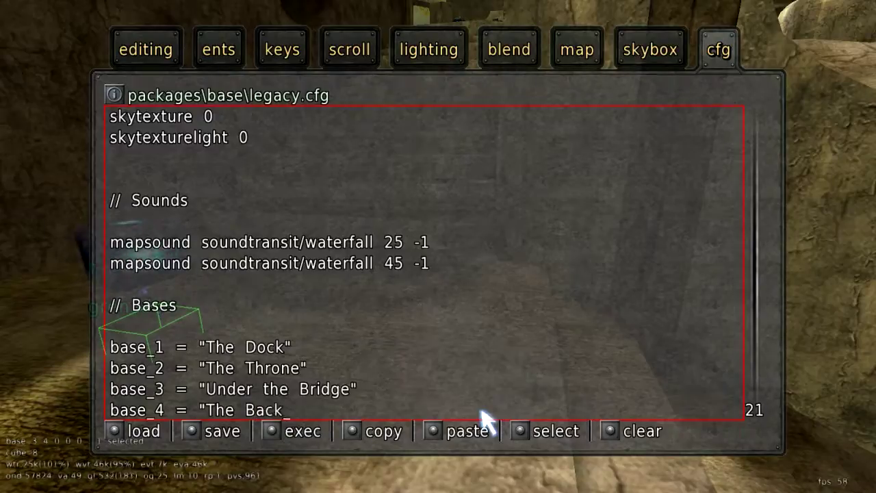
text( Stairs")
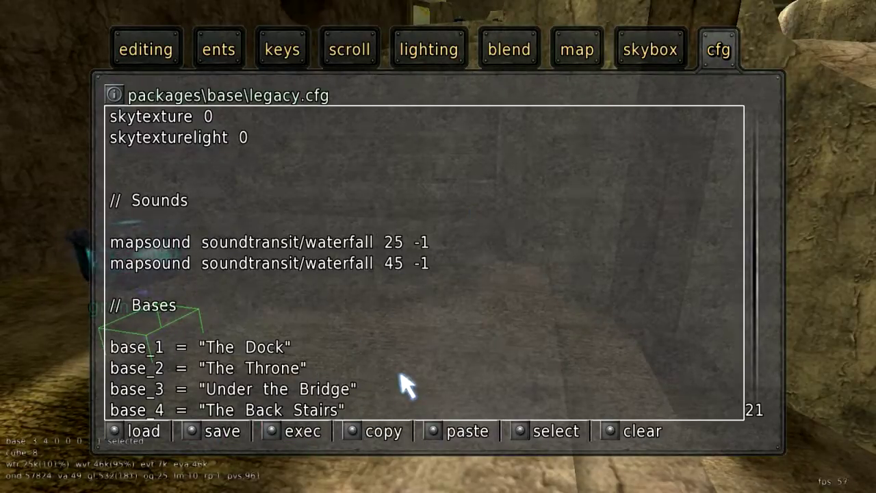
key(Escape)
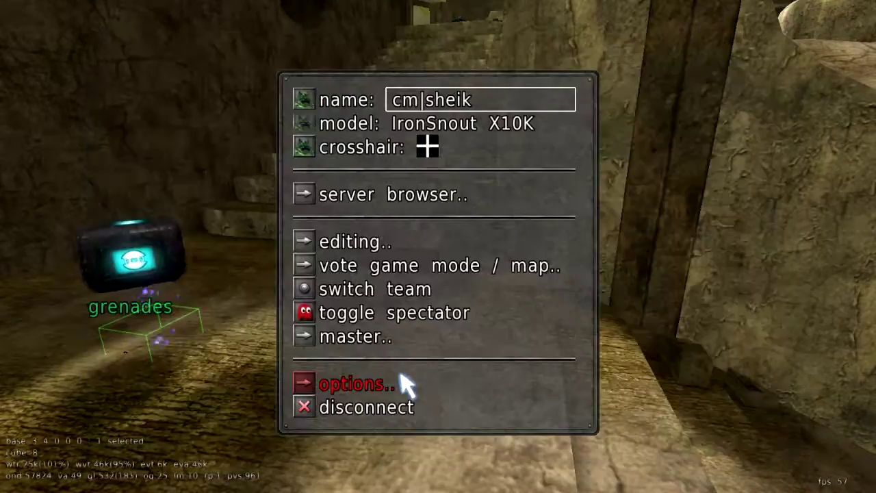
key(Escape)
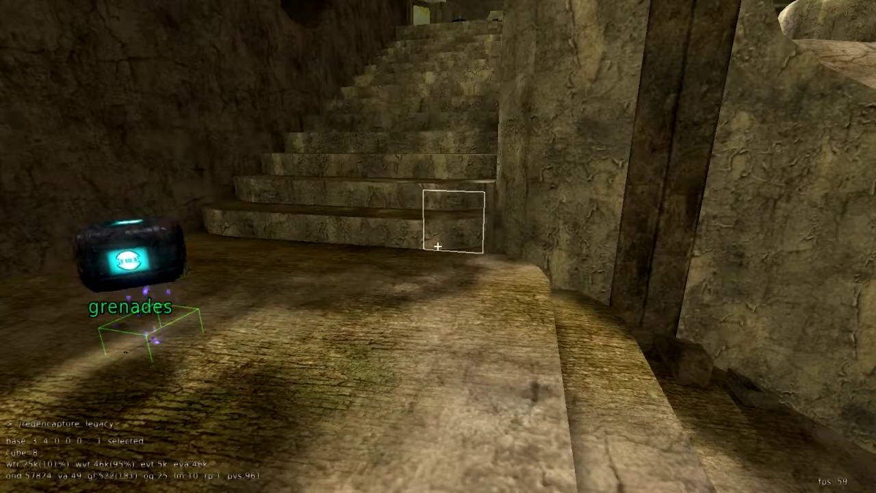
Start the map in regen capture mode with /regencapture legacy and walk down to the base under the bridge to check its name.
key(Return)
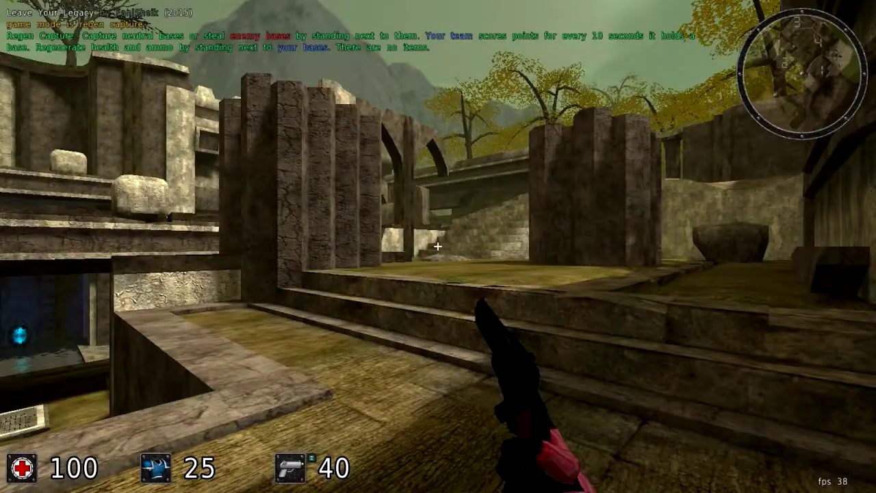
key(w)
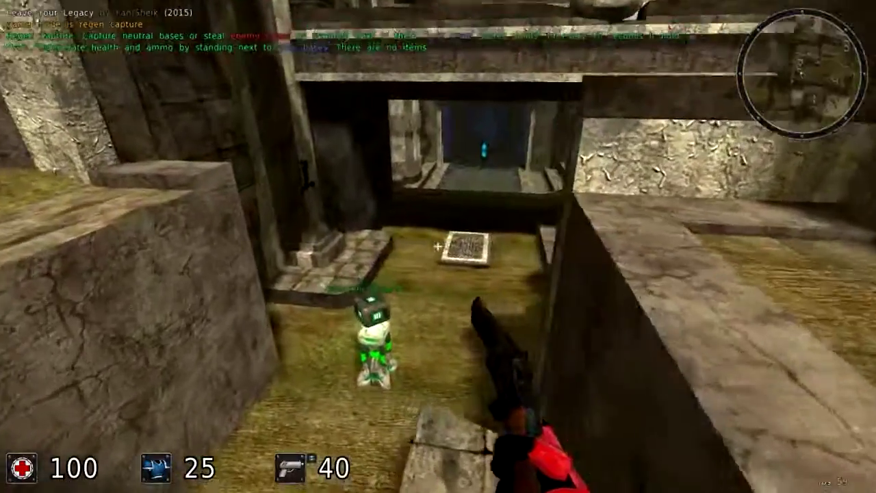
key(w)
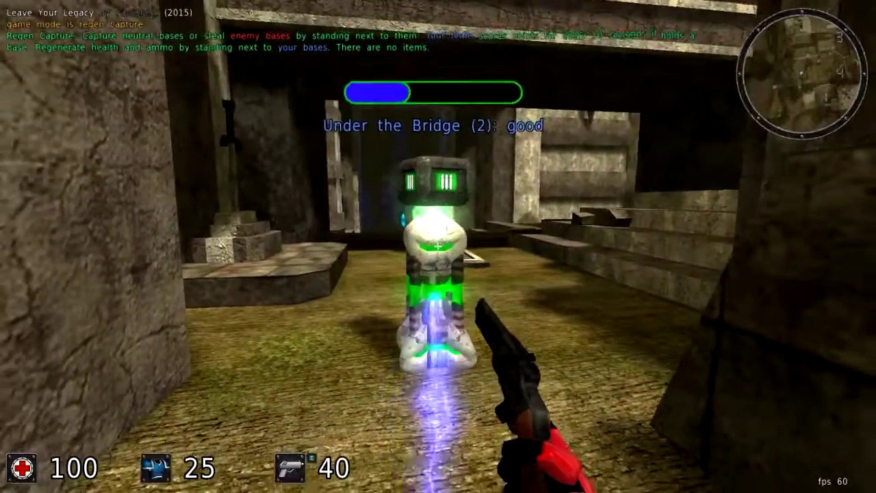